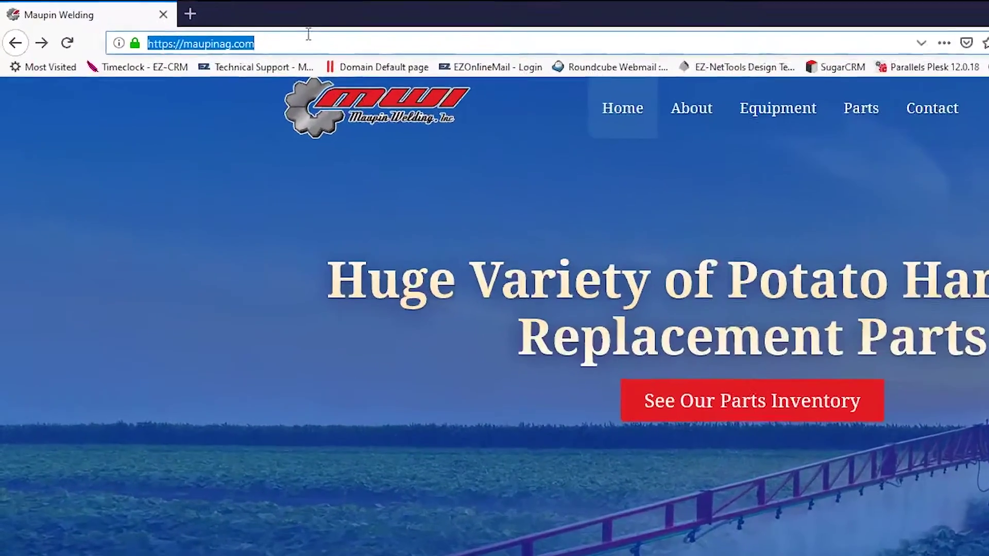
{"action": "type", "text": "/login"}
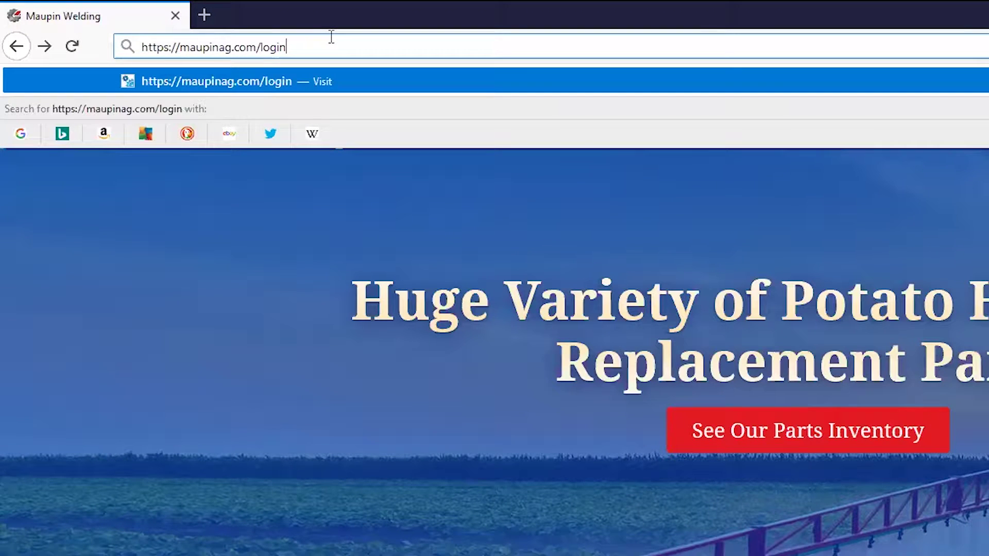
{"action": "key", "text": "Return"}
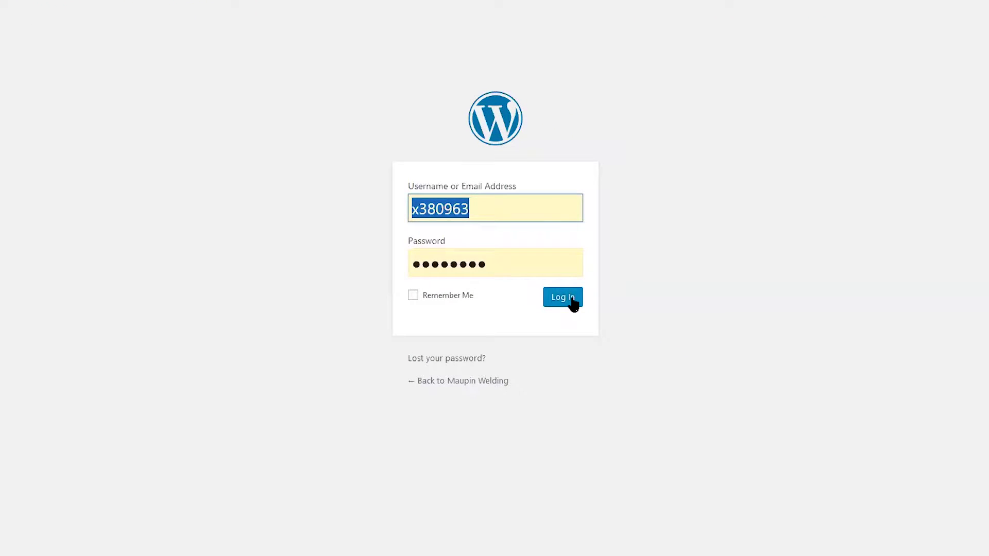
{"action": "left_click", "coordinate": [572, 300]}
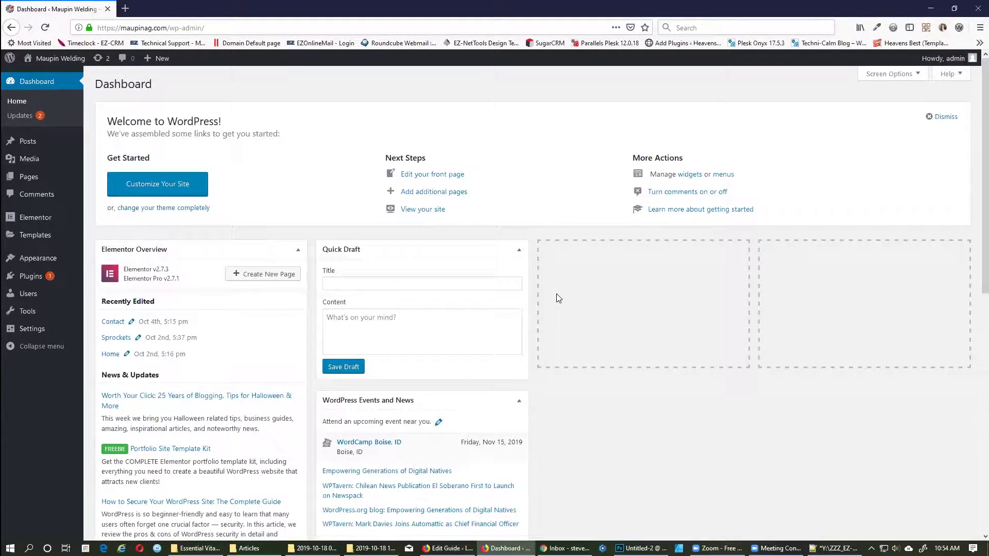
Go to the site's list of pages and open the About page for editing
{"action": "mouse_move", "coordinate": [23, 178]}
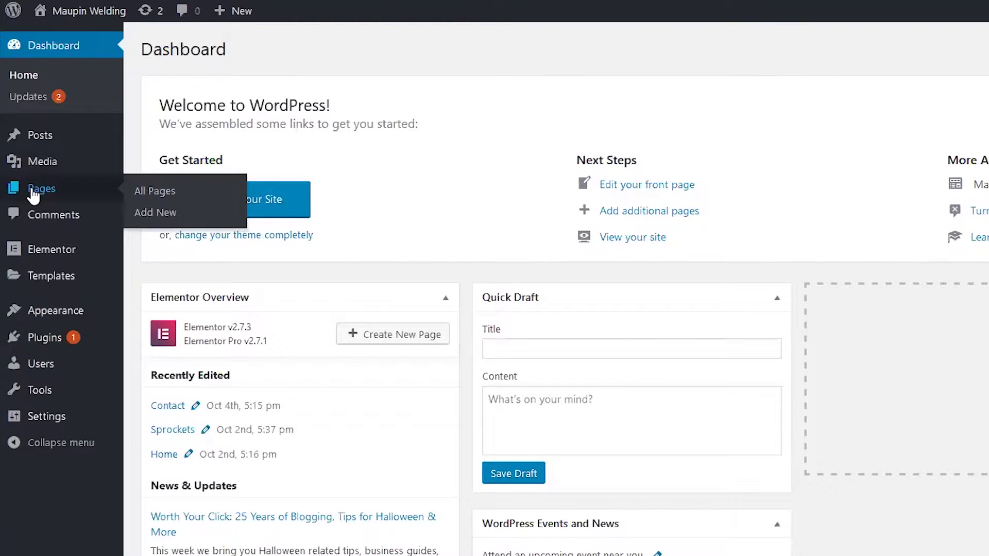
{"action": "left_click", "coordinate": [32, 190]}
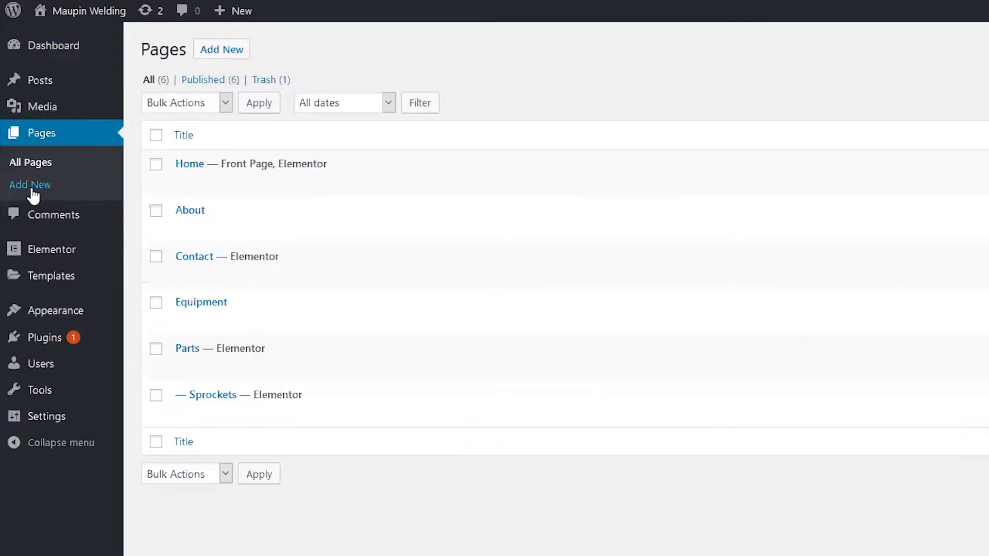
{"action": "mouse_move", "coordinate": [207, 399]}
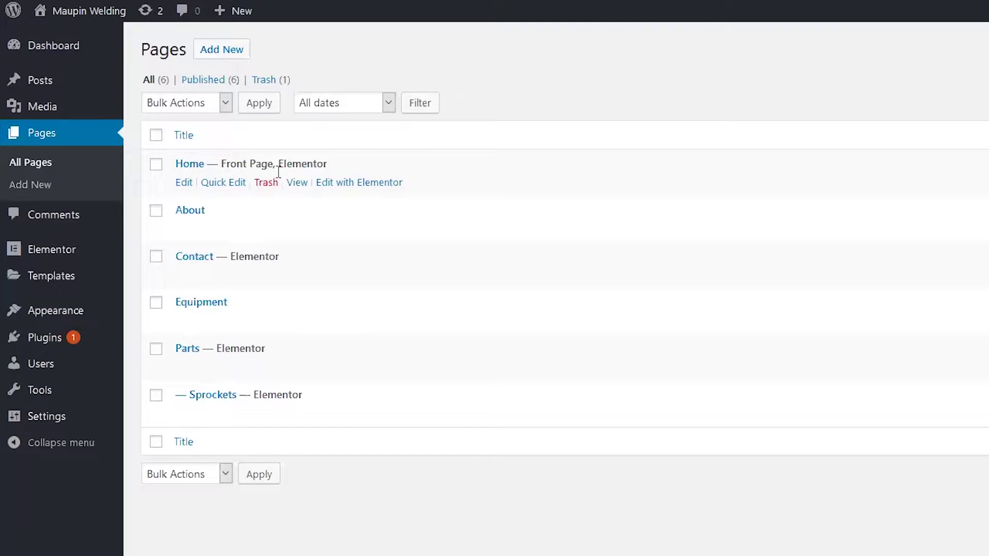
{"action": "left_click", "coordinate": [190, 211]}
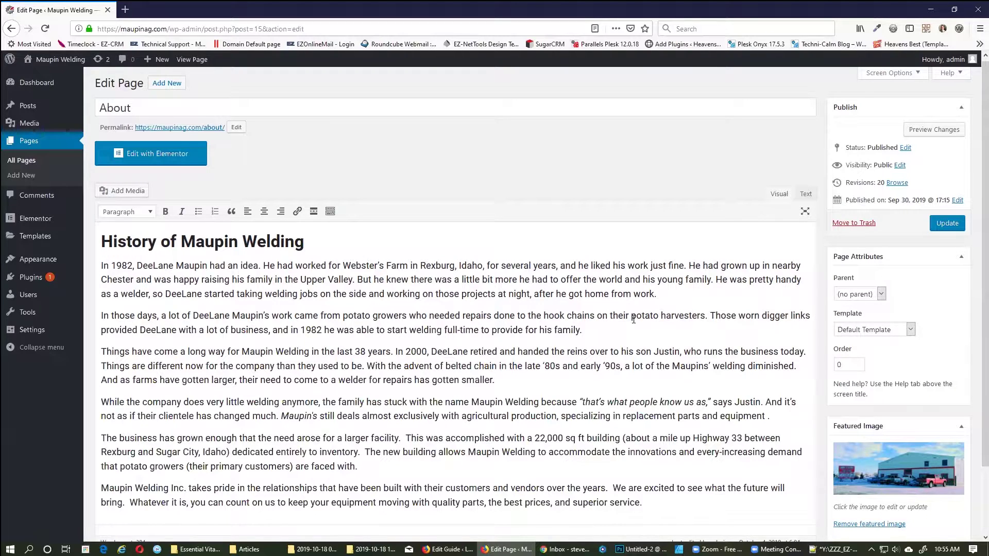
Add a new paragraph reading "hello." after the first paragraph of the About page and update the page
{"action": "left_click", "coordinate": [681, 295]}
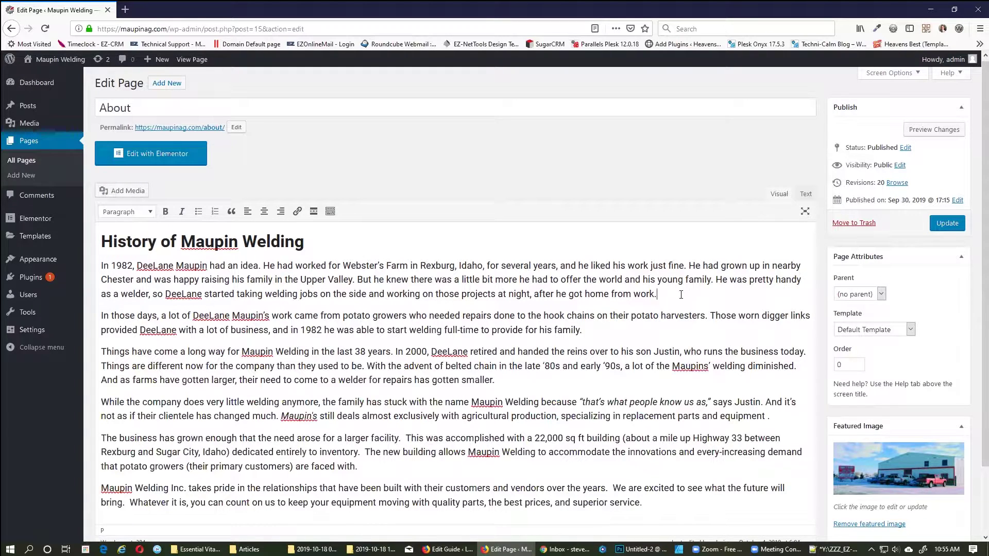
{"action": "key", "text": "Return"}
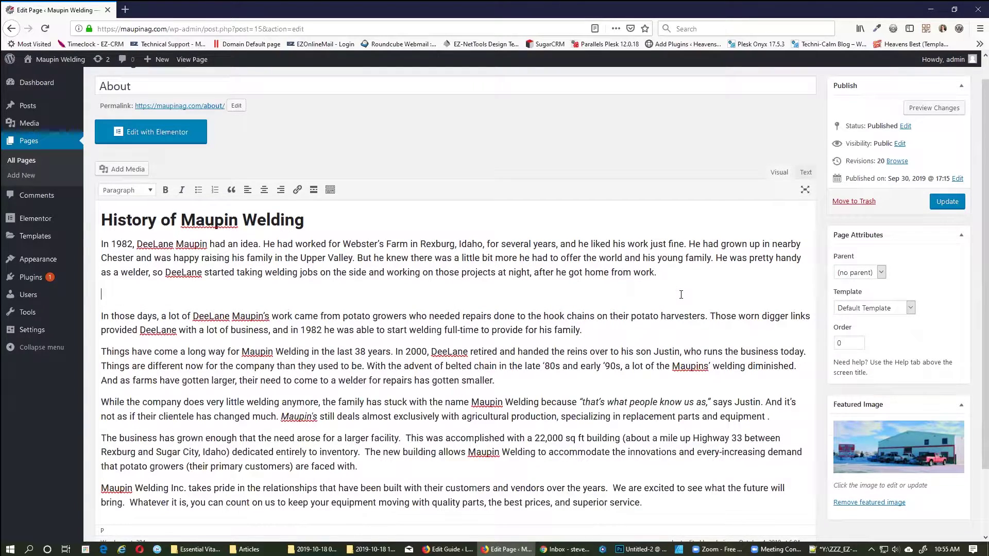
{"action": "type", "text": "hell"}
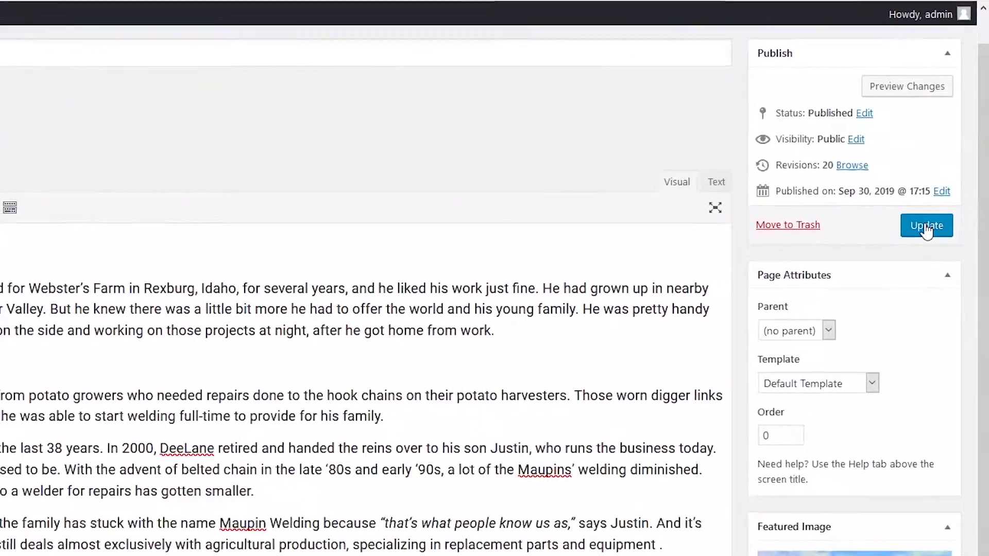
{"action": "left_click", "coordinate": [926, 232]}
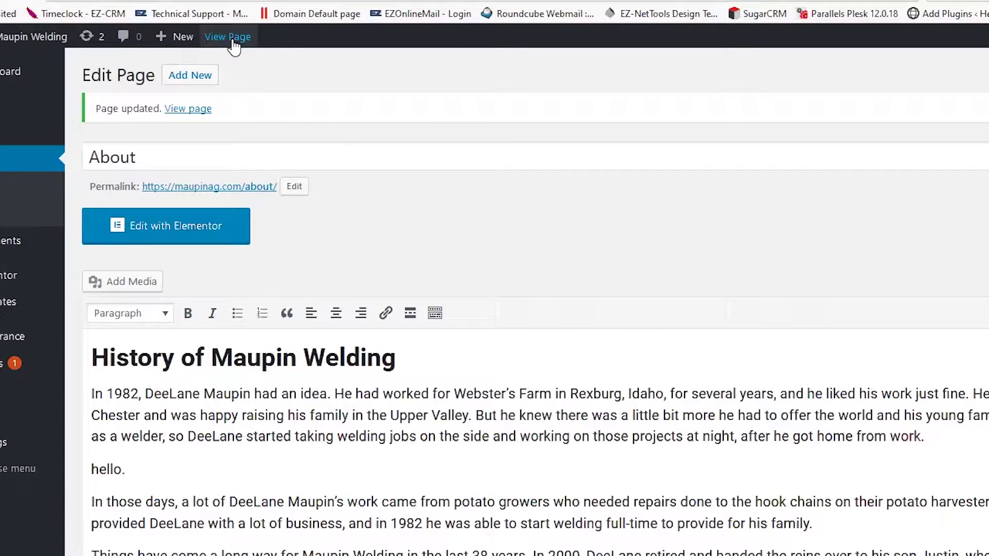
Check the added line on the live About page, look through the Equipment, Parts and Contact pages, and return to About
{"action": "left_click", "coordinate": [232, 38]}
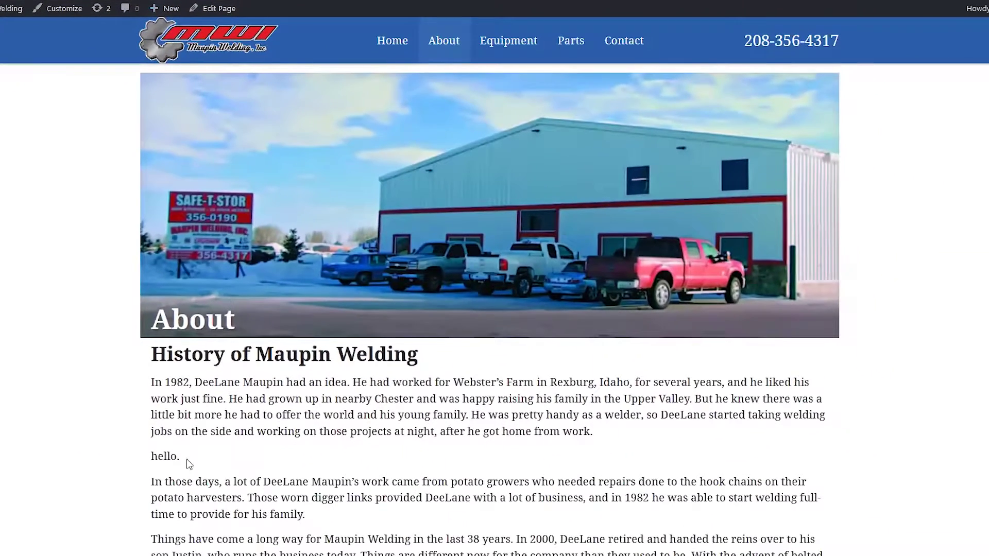
{"action": "double_click", "coordinate": [170, 457]}
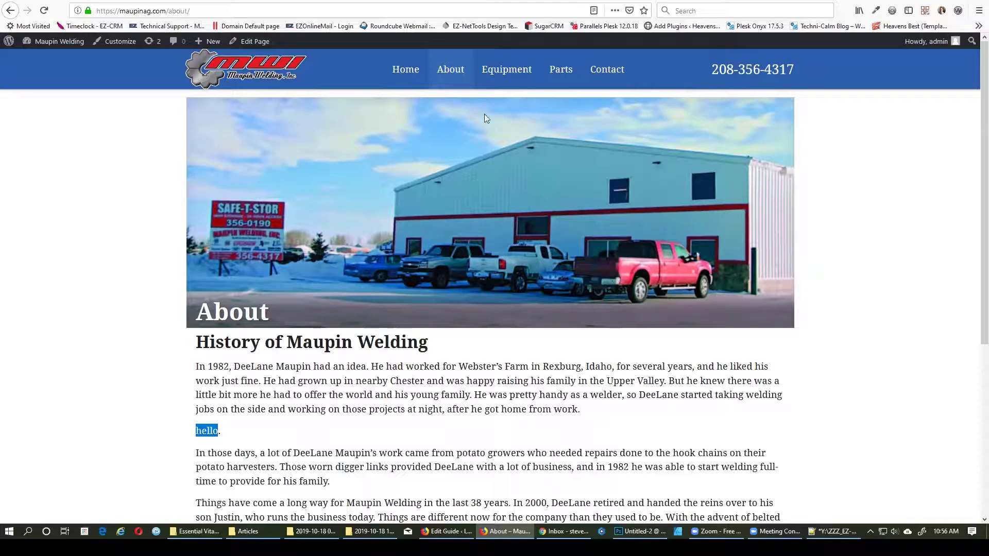
{"action": "left_click", "coordinate": [517, 72]}
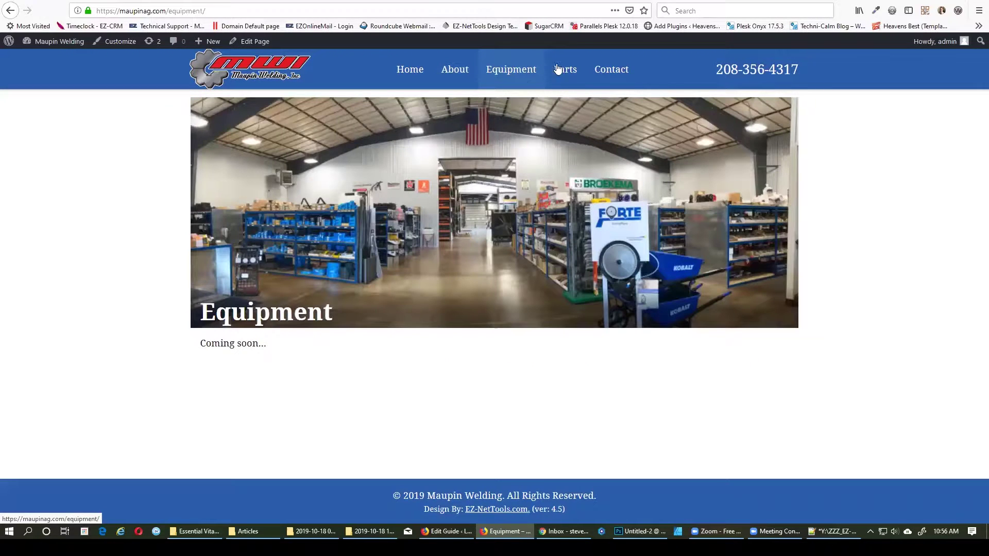
{"action": "left_click", "coordinate": [558, 69]}
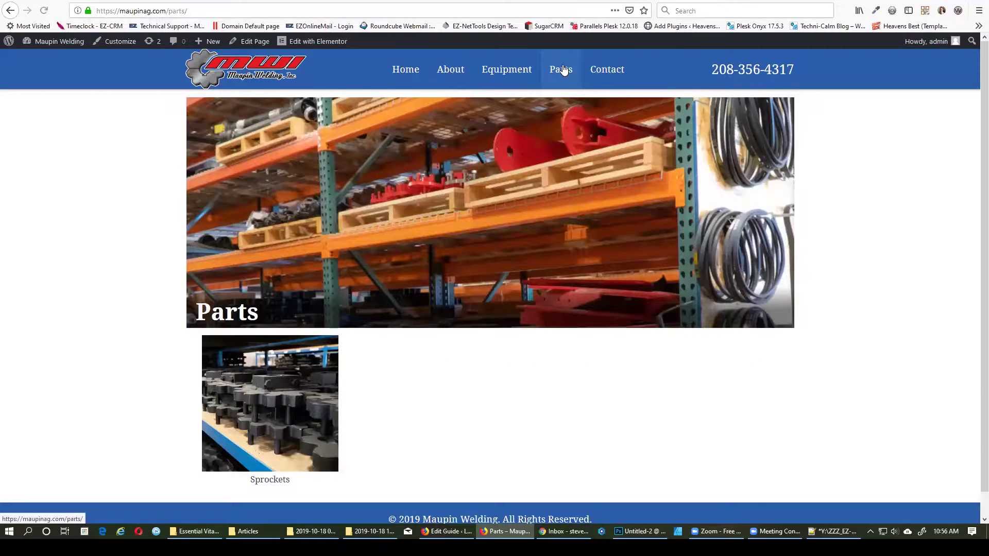
{"action": "left_click", "coordinate": [618, 73]}
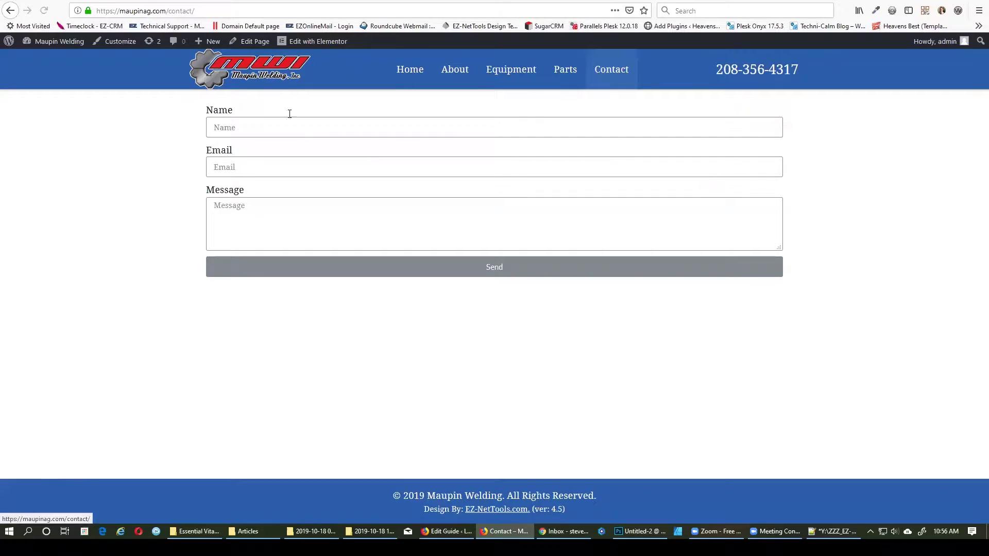
{"action": "left_click", "coordinate": [469, 82]}
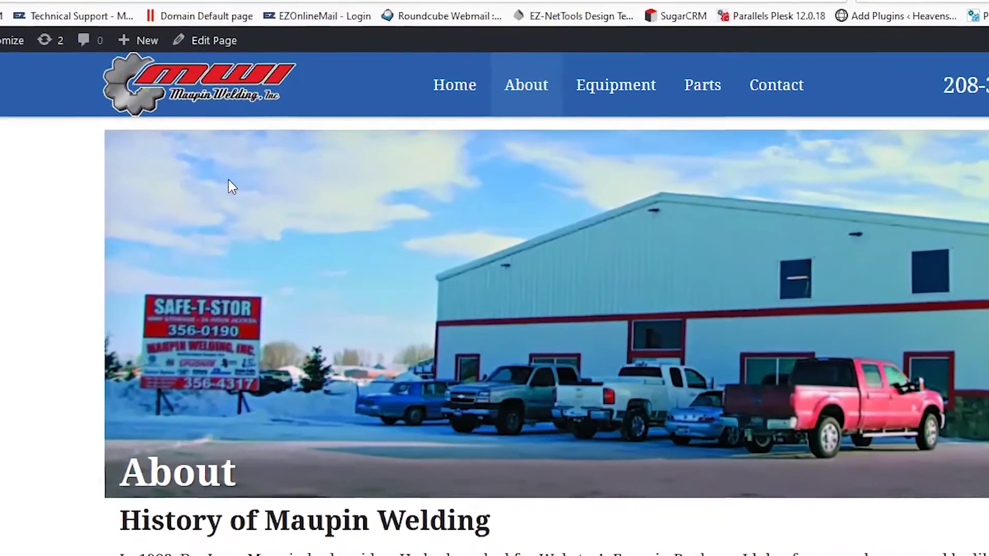
Reopen the About page for editing, delete the "hello." paragraph and update the page
{"action": "left_click", "coordinate": [214, 41]}
{"action": "left_click_drag", "start_coordinate": [141, 316], "coordinate": [97, 320]}
{"action": "key", "text": "BackSpace"}
{"action": "key", "text": "BackSpace"}
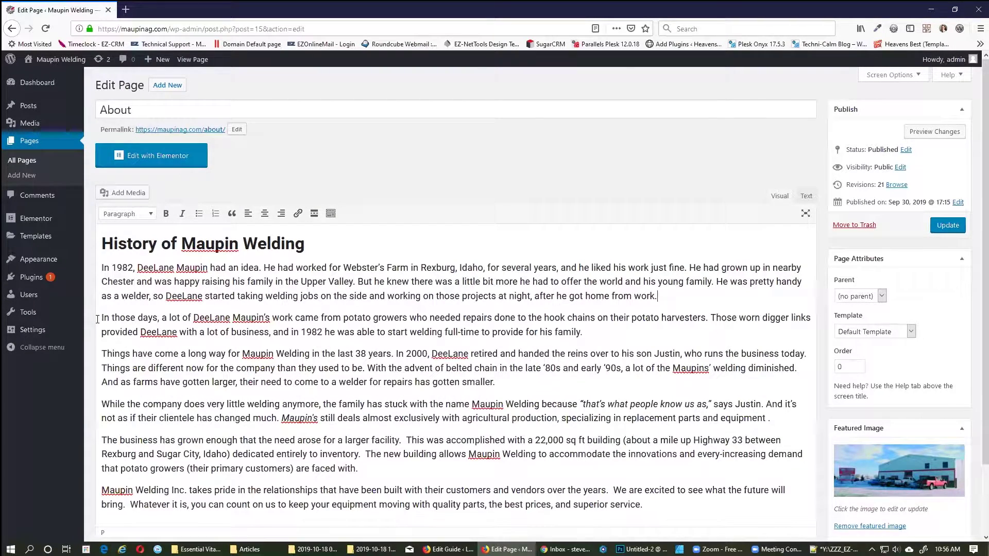
{"action": "left_click", "coordinate": [948, 227]}
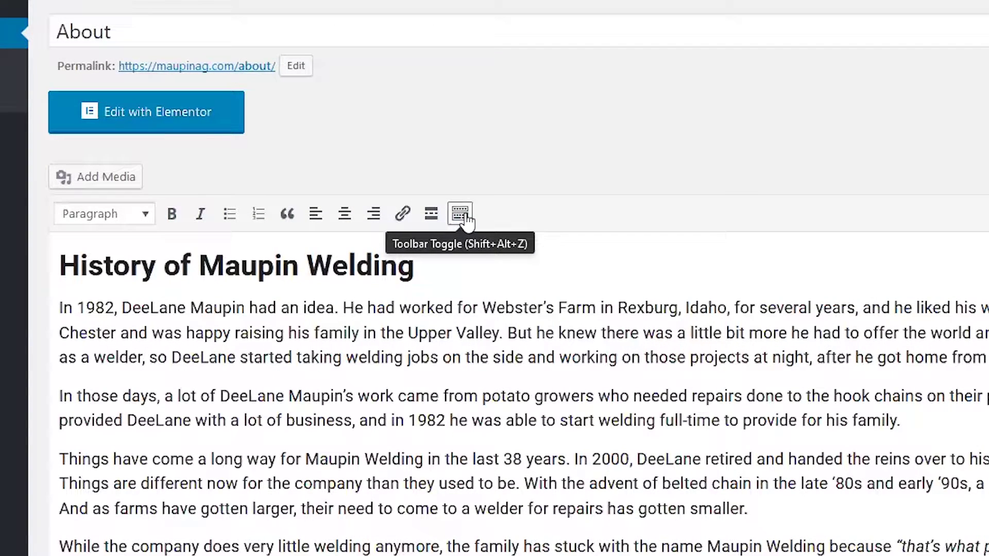
Show the second row of formatting tools and strike through "1982" in the first paragraph
{"action": "left_click", "coordinate": [467, 218]}
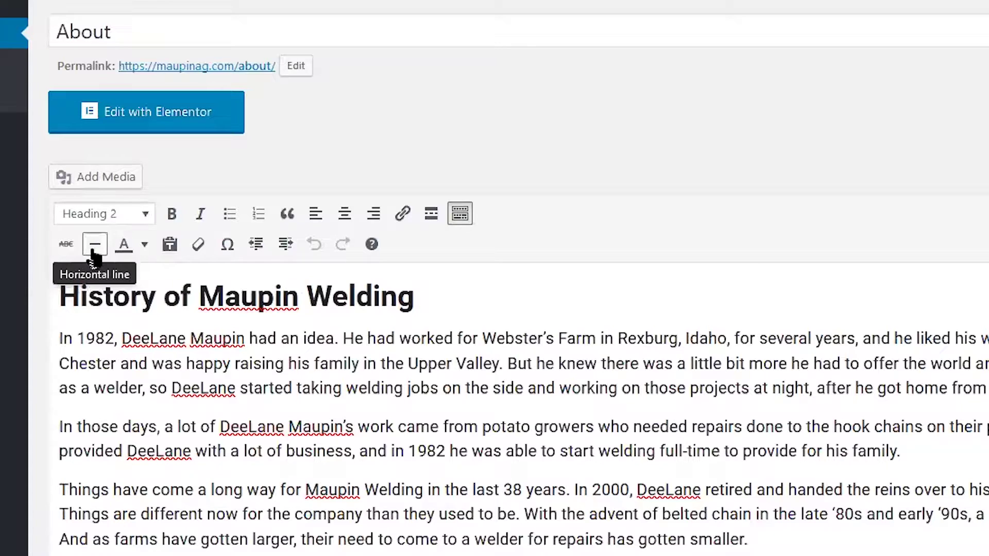
{"action": "double_click", "coordinate": [103, 340]}
{"action": "left_click", "coordinate": [66, 244]}
{"action": "left_click", "coordinate": [139, 360]}
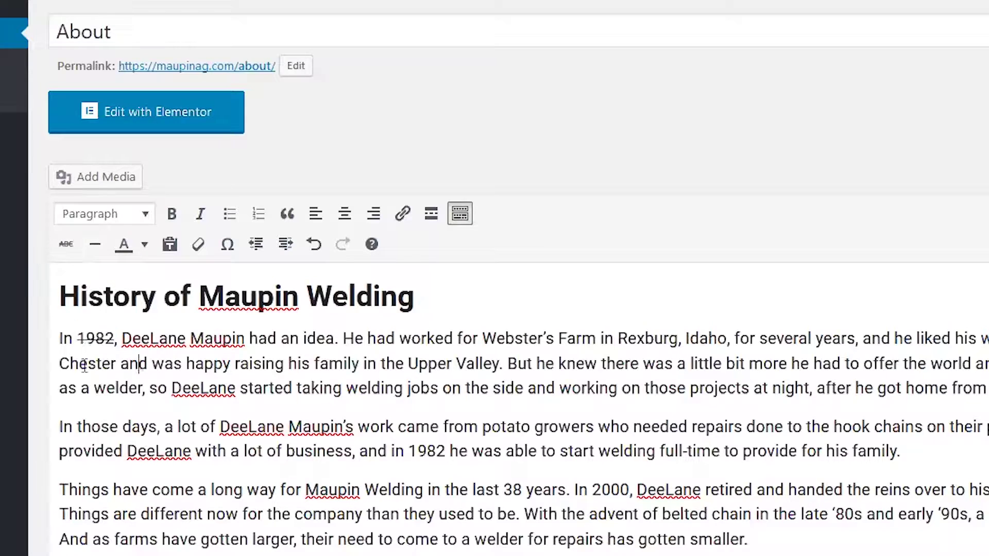
Remove the strikethrough from "1982" in the first paragraph
{"action": "double_click", "coordinate": [103, 338]}
{"action": "left_click", "coordinate": [65, 245]}
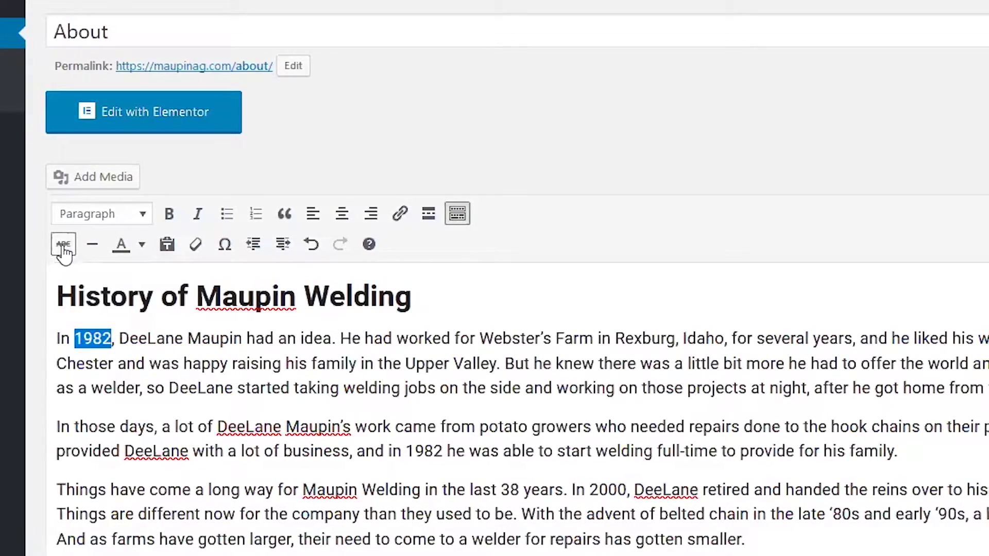
{"action": "left_click", "coordinate": [116, 339]}
Make "In 1982" bold and "just fine" italic in the first paragraph
{"action": "left_click_drag", "start_coordinate": [88, 338], "coordinate": [28, 338]}
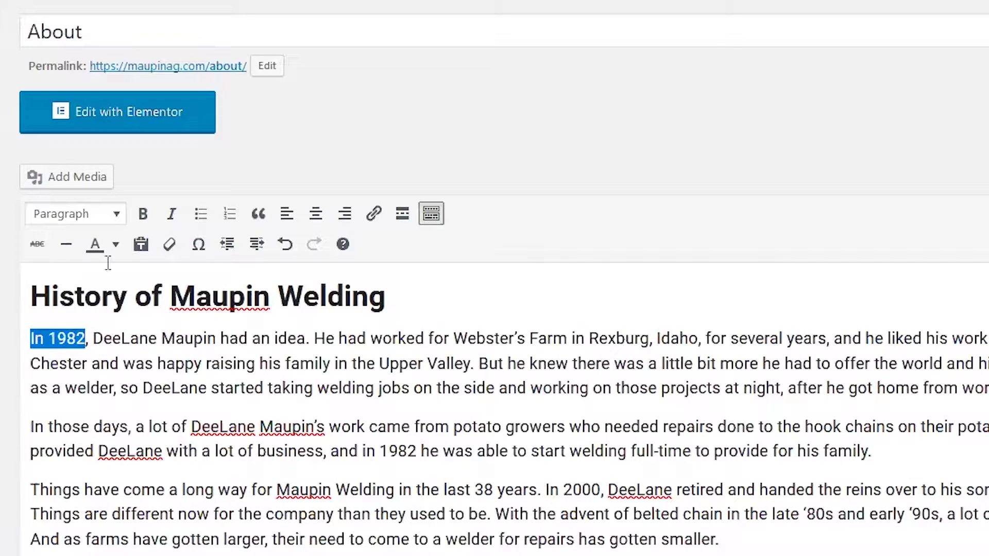
{"action": "left_click", "coordinate": [143, 214]}
{"action": "left_click", "coordinate": [157, 339]}
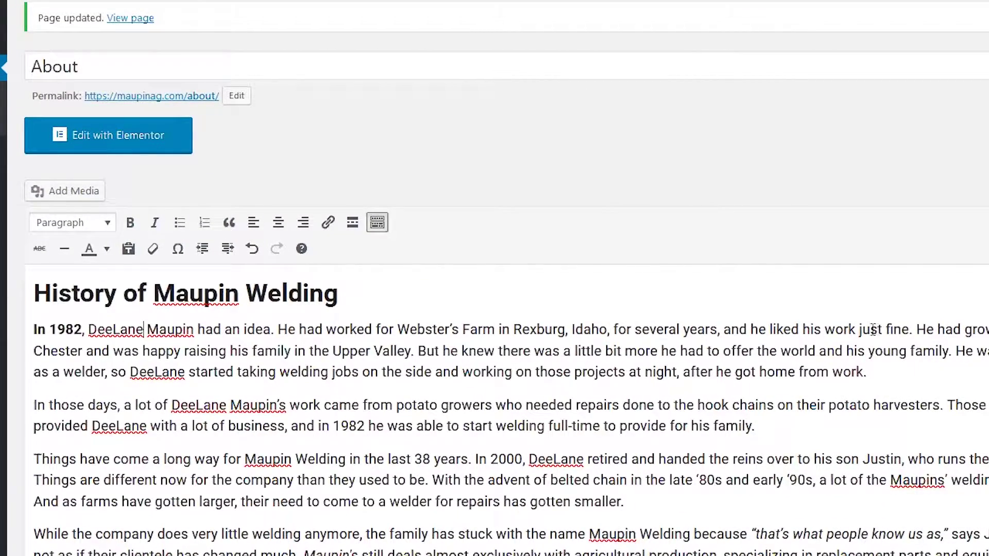
{"action": "left_click_drag", "start_coordinate": [858, 329], "coordinate": [912, 330]}
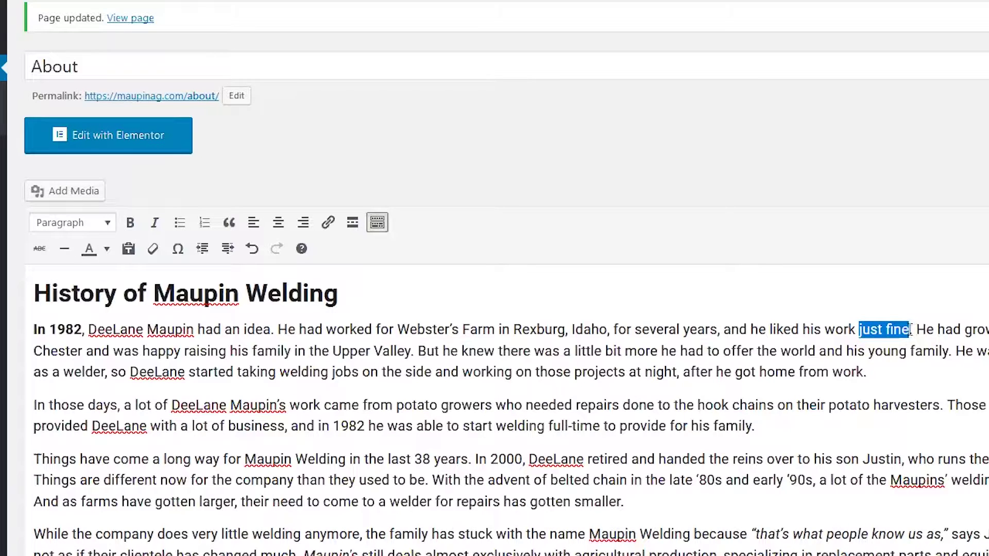
{"action": "left_click", "coordinate": [156, 224]}
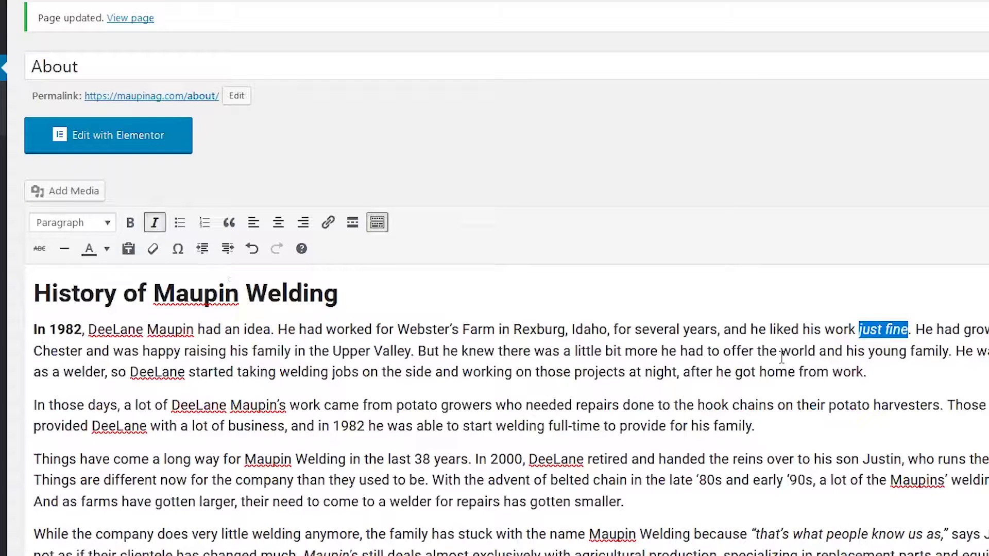
Add the lines "item 1" and "item 2" below the first paragraph and format them as a bulleted list
{"action": "left_click", "coordinate": [903, 373]}
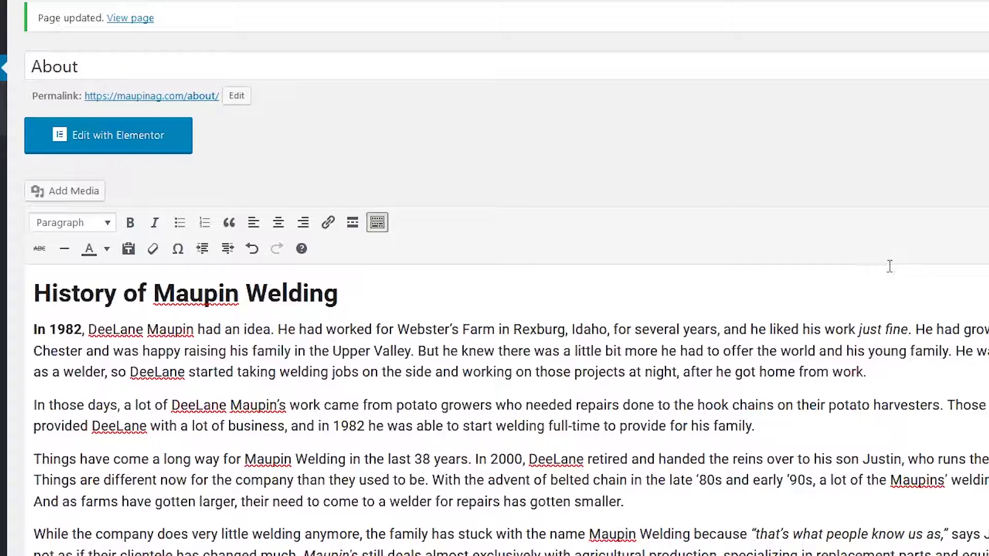
{"action": "key", "text": "Return"}
{"action": "type", "text": "item 1"}
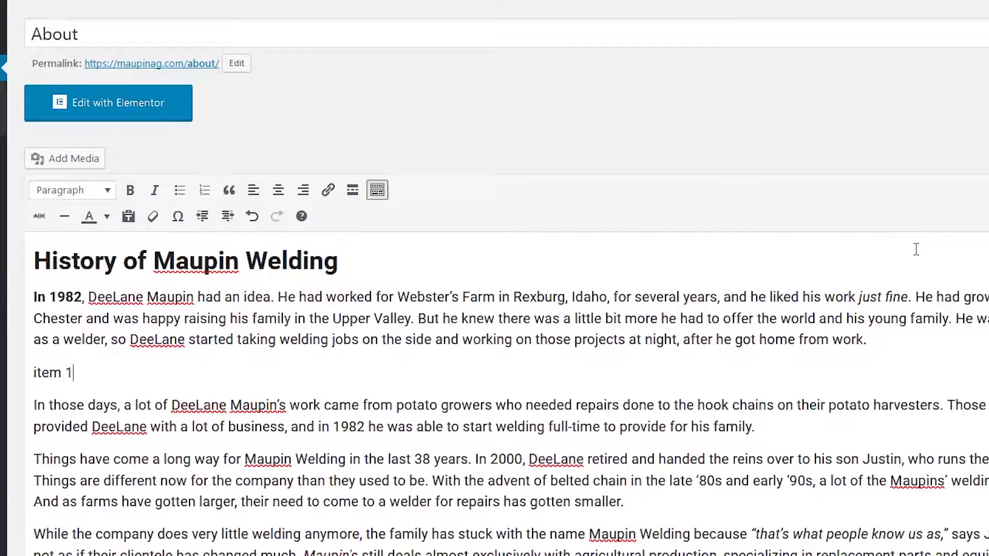
{"action": "key", "text": "Return"}
{"action": "type", "text": "item 2"}
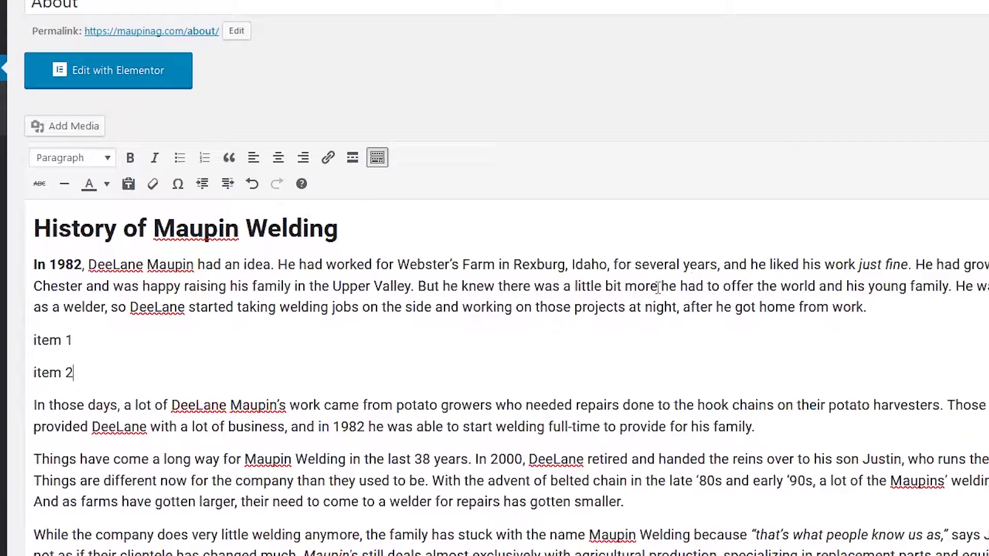
{"action": "left_click_drag", "start_coordinate": [89, 372], "coordinate": [21, 342]}
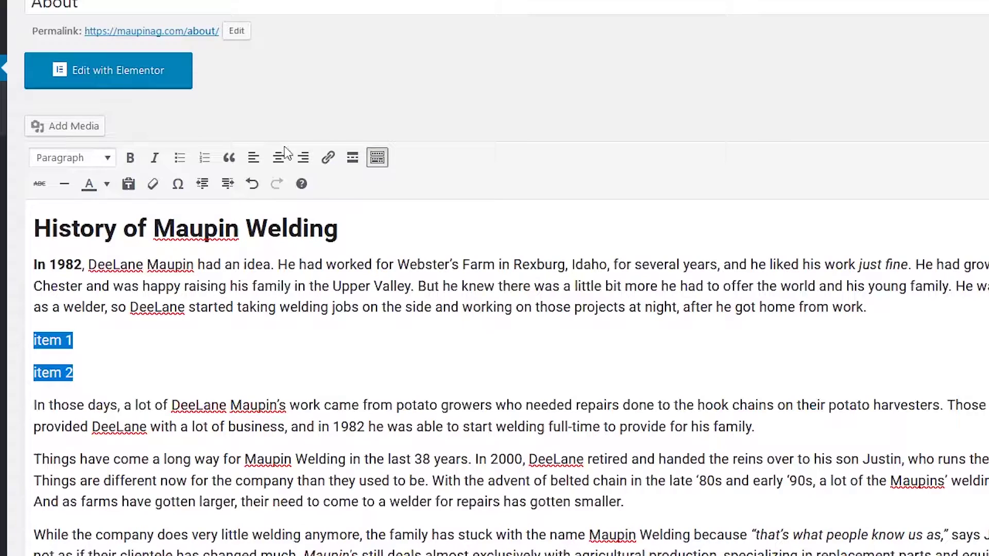
{"action": "left_click", "coordinate": [183, 165]}
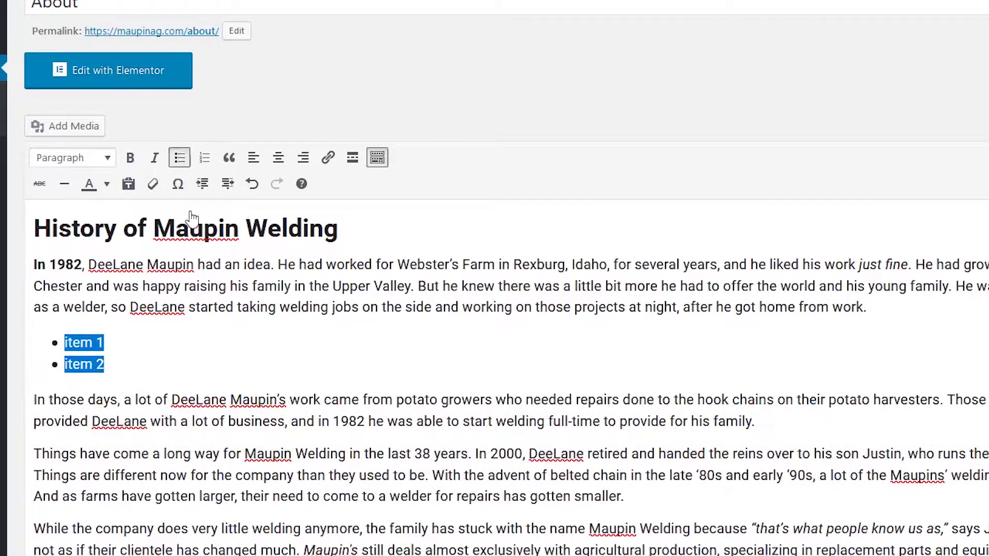
Add "item3" as a third bullet and end the list with a blank paragraph below it
{"action": "left_click", "coordinate": [148, 368]}
{"action": "key", "text": "Return"}
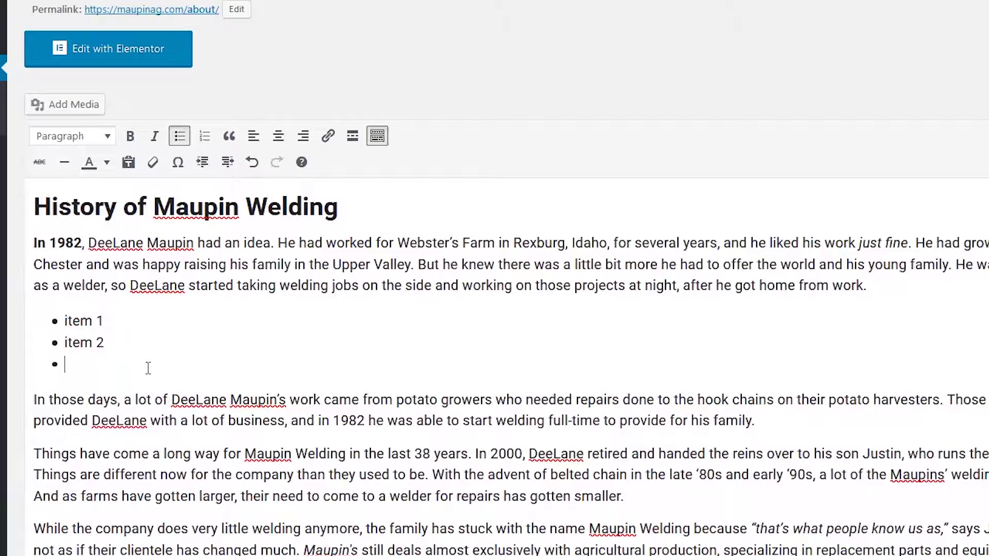
{"action": "type", "text": "item3"}
{"action": "key", "text": "Return"}
{"action": "key", "text": "Return"}
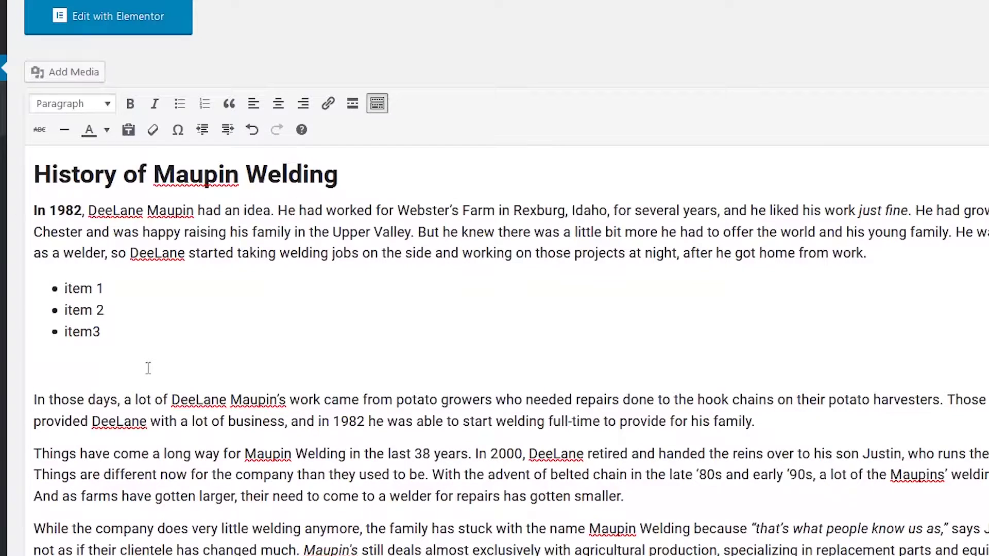
Delete all the bulleted items below the first paragraph
{"action": "key", "text": "BackSpace"}
{"action": "key", "text": "BackSpace"}
{"action": "key", "text": "BackSpace"}
{"action": "key", "text": "BackSpace"}
{"action": "key", "text": "BackSpace"}
{"action": "key", "text": "BackSpace"}
{"action": "key", "text": "BackSpace"}
{"action": "key", "text": "BackSpace"}
{"action": "key", "text": "BackSpace"}
{"action": "key", "text": "BackSpace"}
{"action": "key", "text": "BackSpace"}
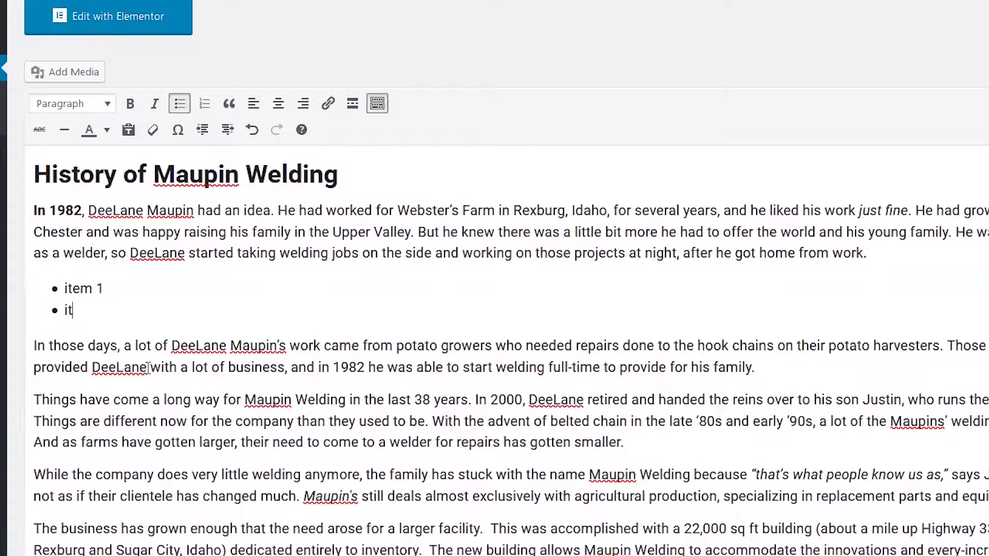
{"action": "key", "text": "BackSpace"}
{"action": "key", "text": "BackSpace"}
{"action": "key", "text": "BackSpace"}
{"action": "key", "text": "BackSpace"}
{"action": "key", "text": "BackSpace"}
{"action": "key", "text": "BackSpace"}
{"action": "key", "text": "BackSpace"}
{"action": "key", "text": "BackSpace"}
{"action": "key", "text": "BackSpace"}
{"action": "key", "text": "BackSpace"}
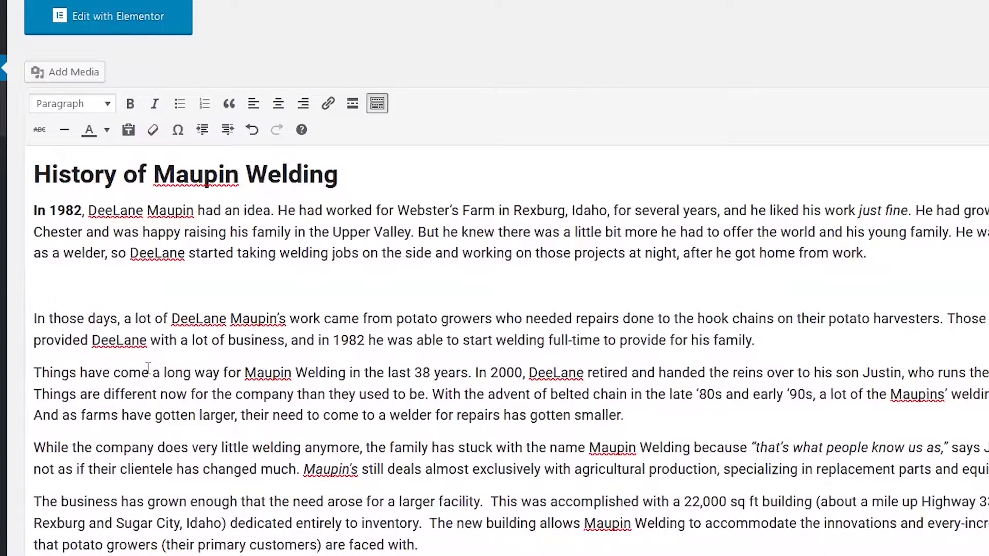
Remove the blank paragraph below the first paragraph and link the words "an idea" to the site's Contact page
{"action": "key", "text": "BackSpace"}
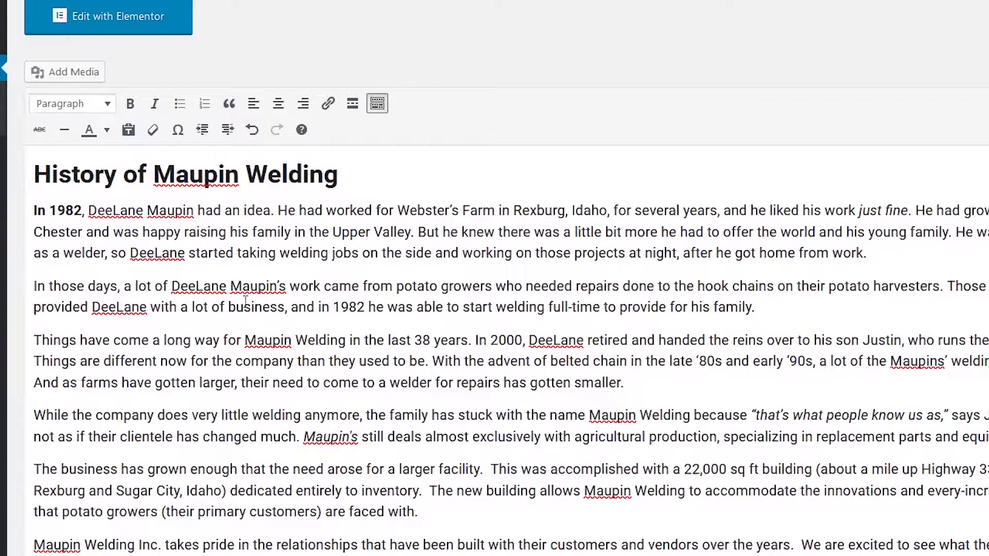
{"action": "left_click_drag", "start_coordinate": [225, 211], "coordinate": [273, 210]}
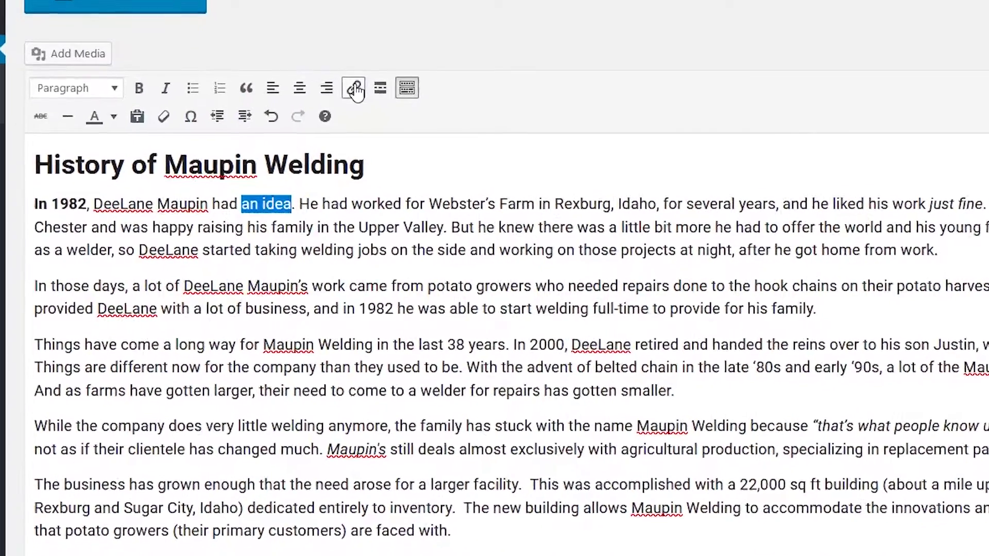
{"action": "left_click", "coordinate": [328, 105]}
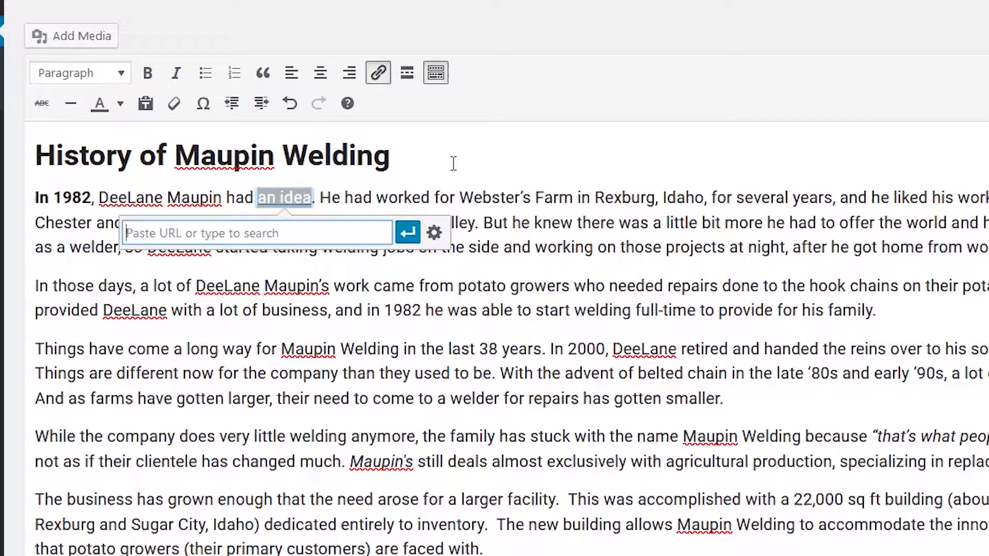
{"action": "type", "text": "conta"}
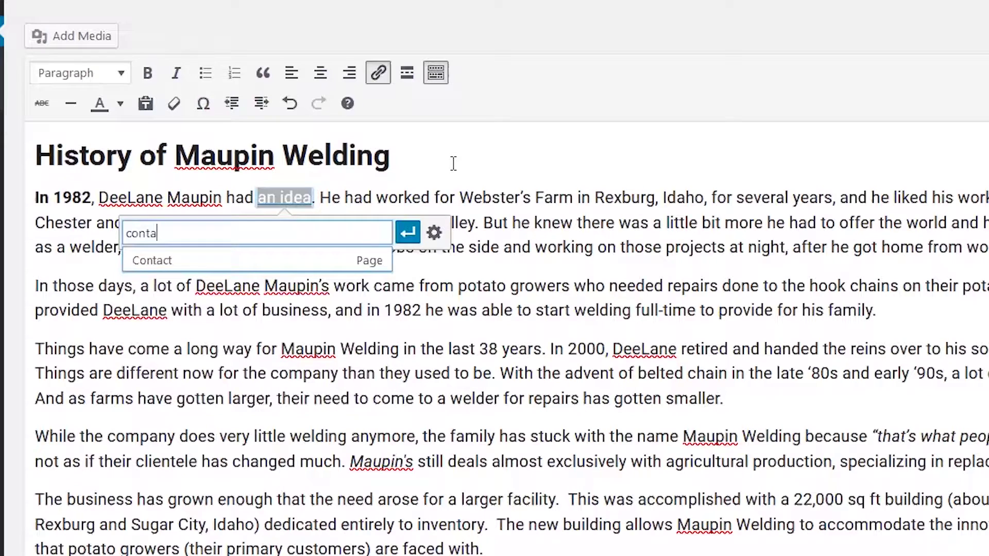
{"action": "left_click", "coordinate": [254, 261]}
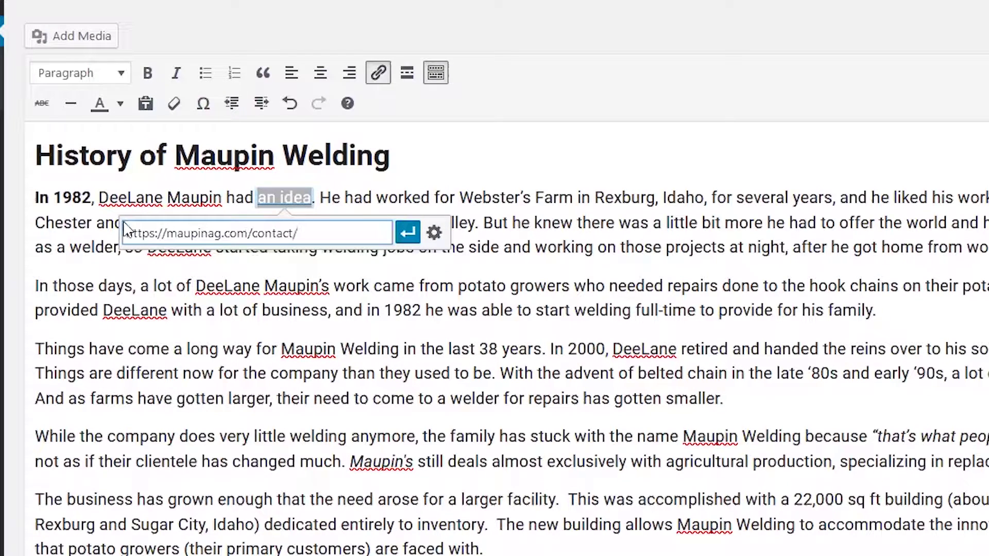
{"action": "left_click", "coordinate": [407, 234]}
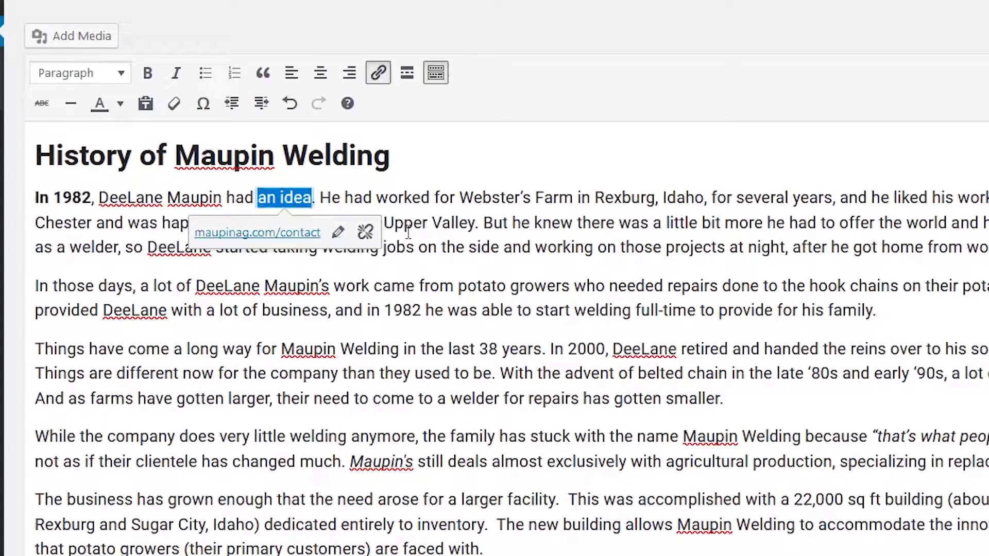
{"action": "left_click", "coordinate": [425, 202]}
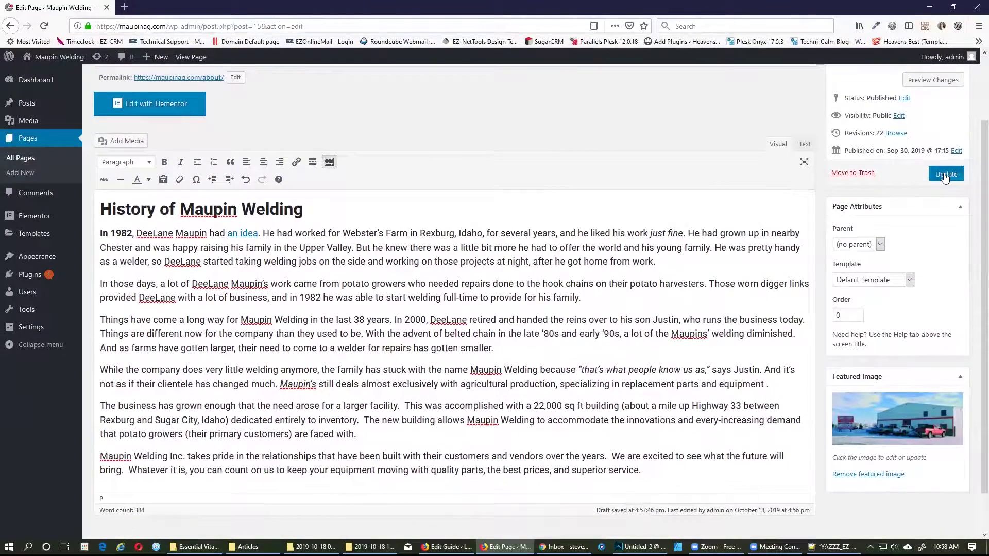
Update the page and check its published version, following the "an idea" link to Contact and returning to About
{"action": "left_click", "coordinate": [945, 175]}
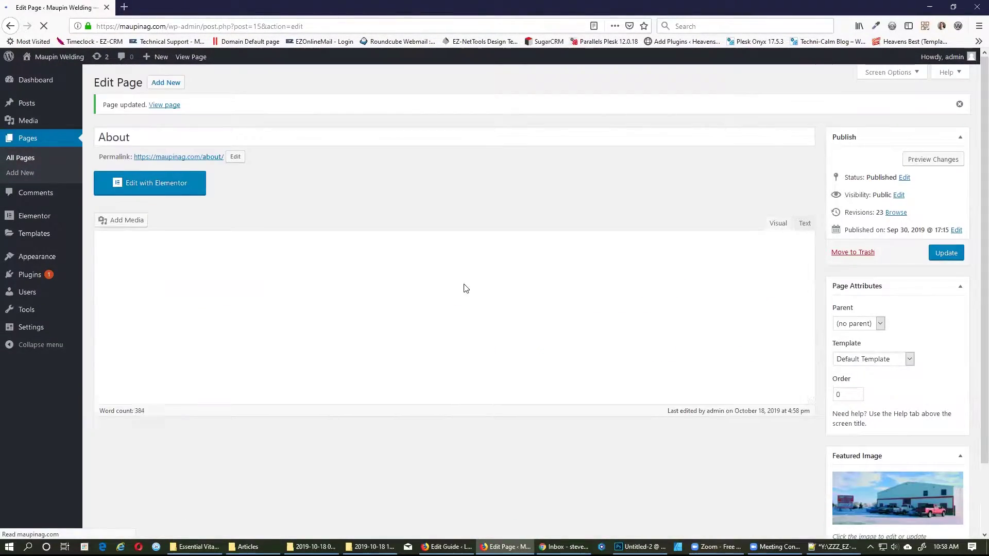
{"action": "left_click", "coordinate": [191, 57]}
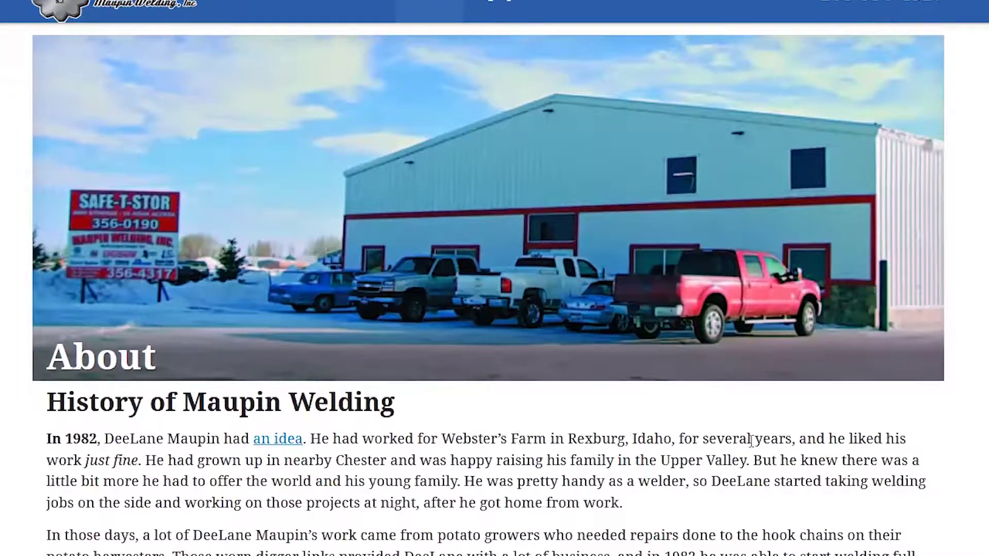
{"action": "double_click", "coordinate": [96, 460]}
{"action": "left_click", "coordinate": [96, 459]}
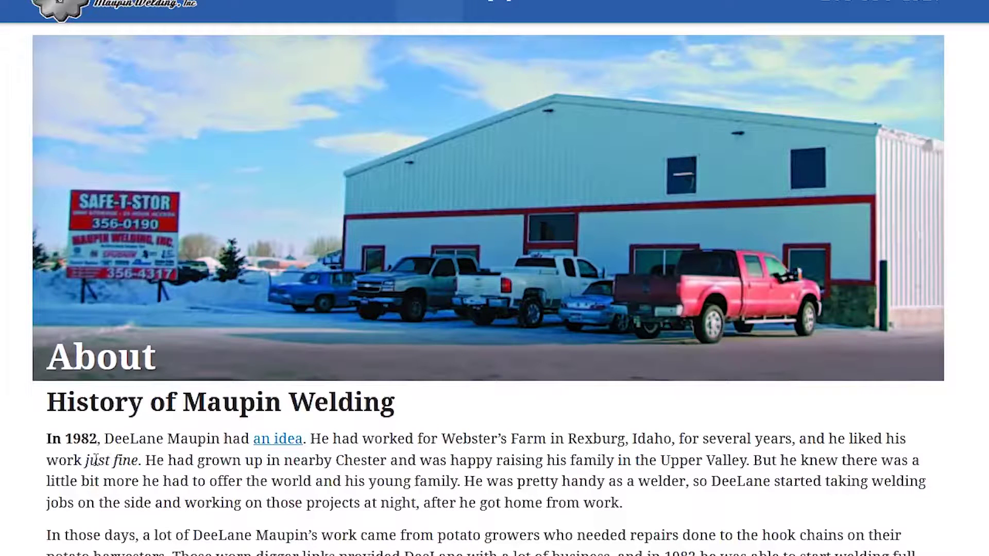
{"action": "left_click", "coordinate": [292, 443]}
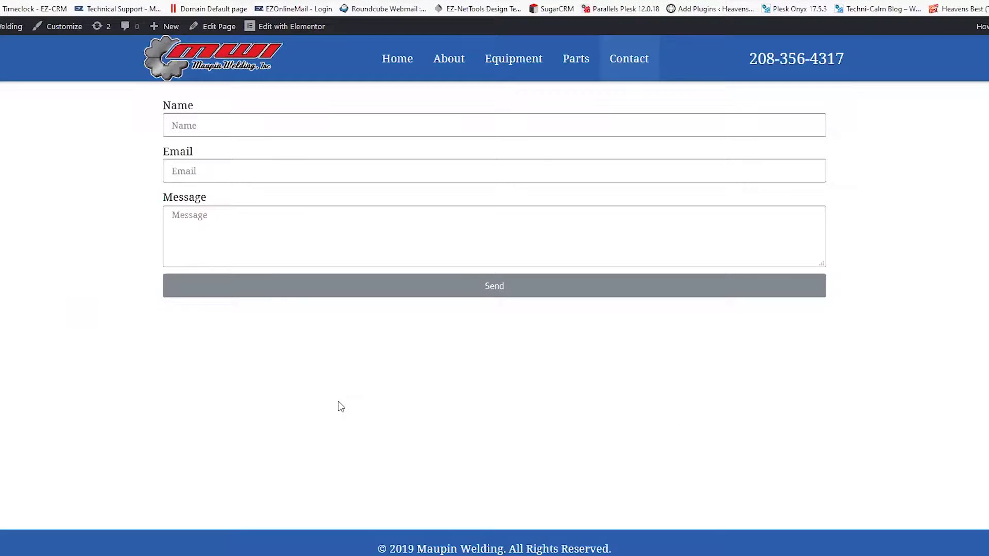
{"action": "left_click", "coordinate": [455, 62]}
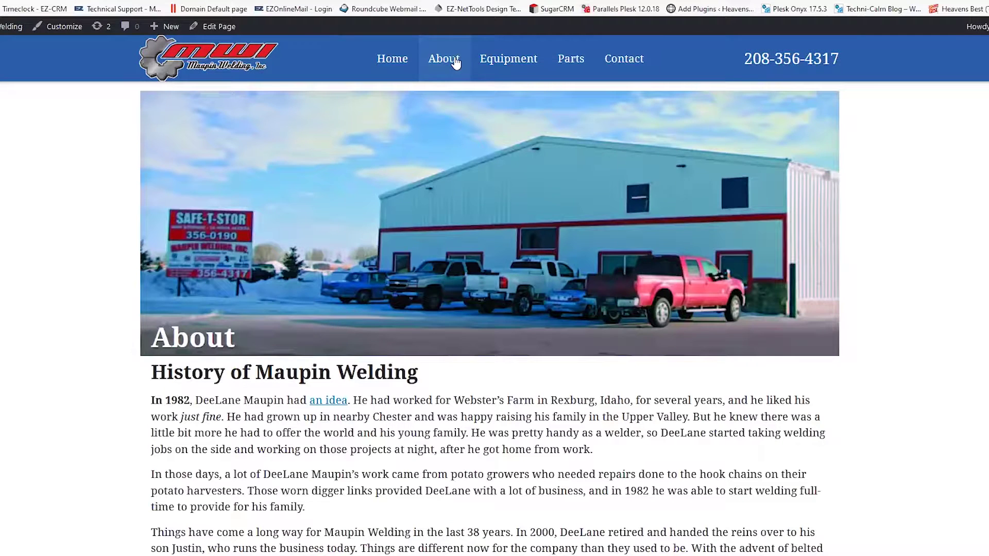
Reopen the About page for editing, browse its revisions and restore the one from 4 Oct @ 18:04
{"action": "left_click", "coordinate": [223, 32]}
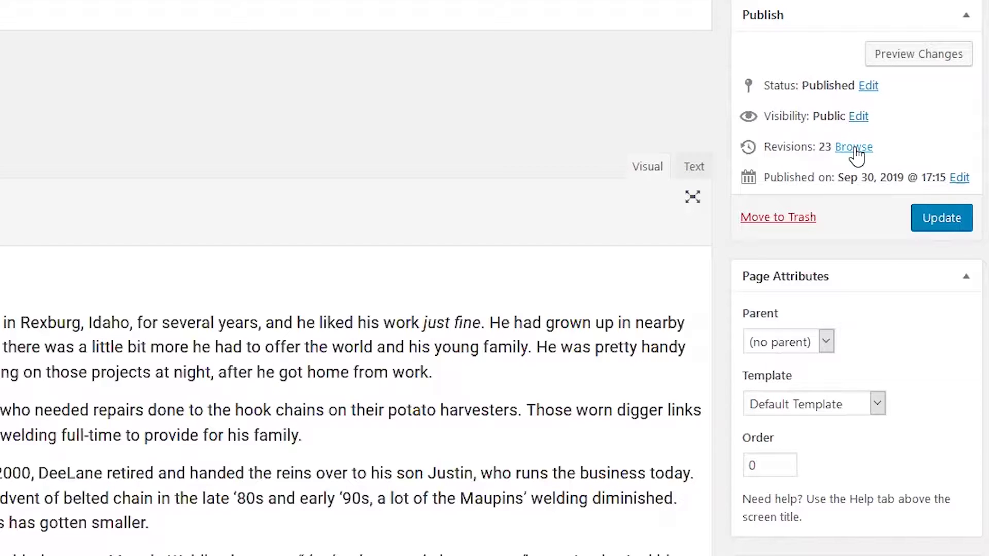
{"action": "left_click", "coordinate": [855, 150]}
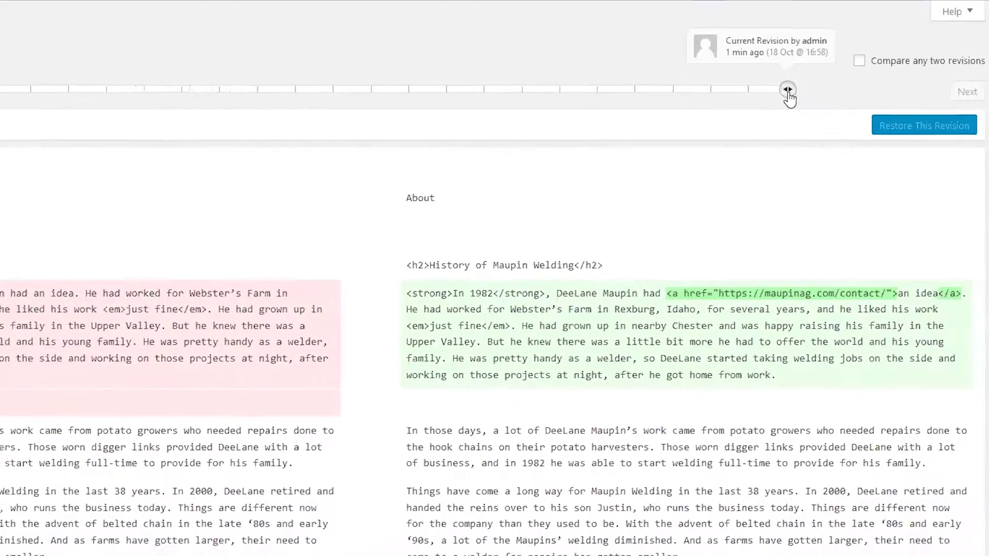
{"action": "left_click_drag", "start_coordinate": [787, 90], "coordinate": [726, 102]}
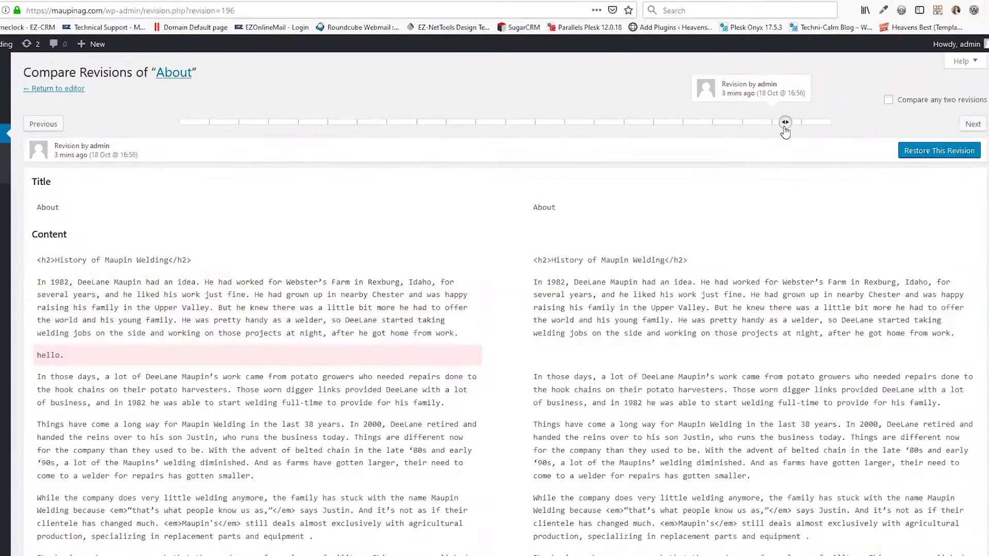
{"action": "left_click_drag", "start_coordinate": [785, 131], "coordinate": [721, 132]}
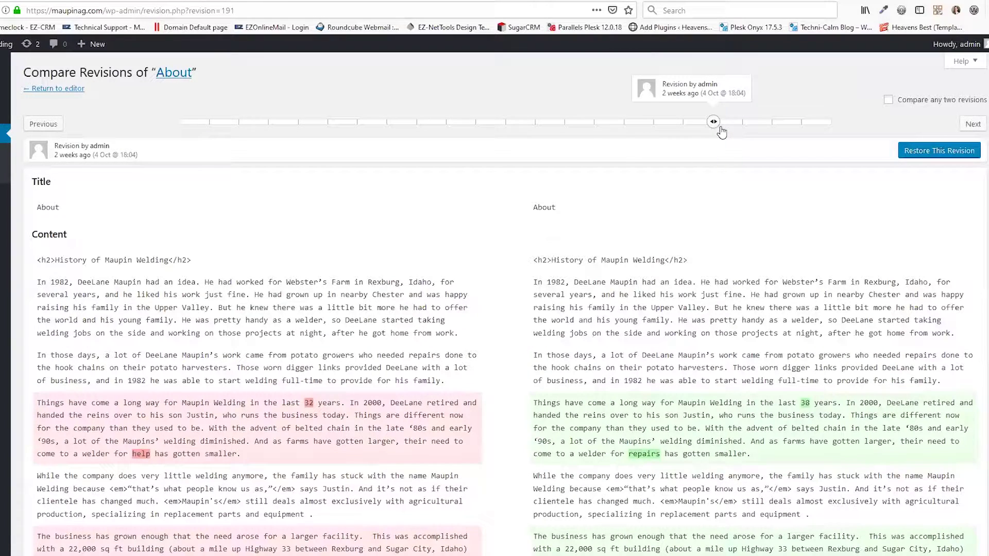
{"action": "left_click", "coordinate": [935, 154]}
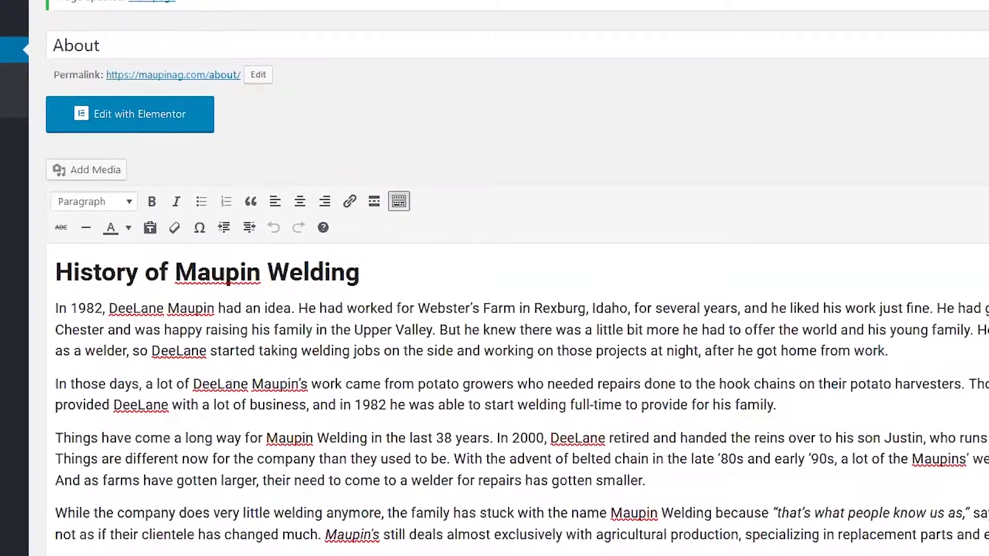
Insert the media library photo of three farmers at sunset on a new line below the "History of Maupin Welding" heading
{"action": "key", "text": "Return"}
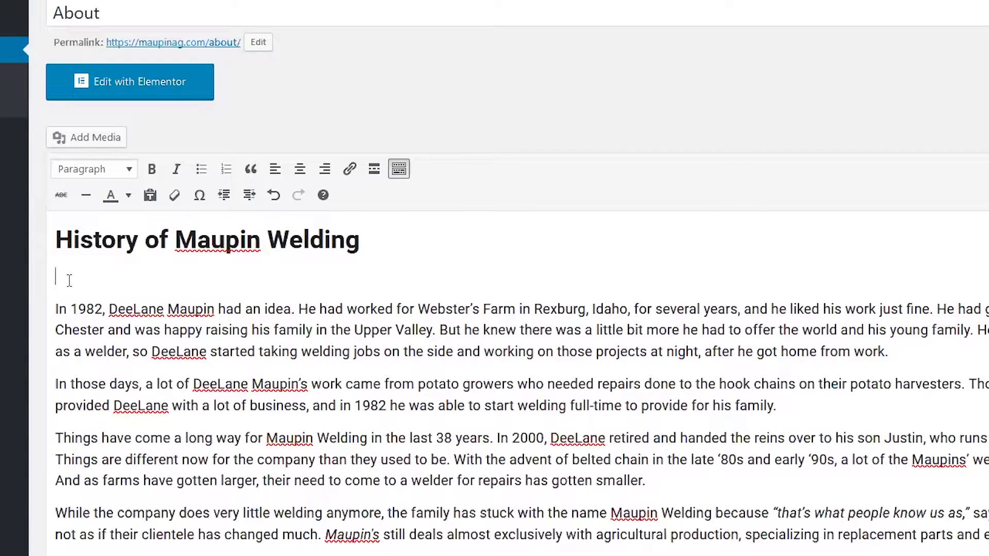
{"action": "left_click", "coordinate": [86, 138]}
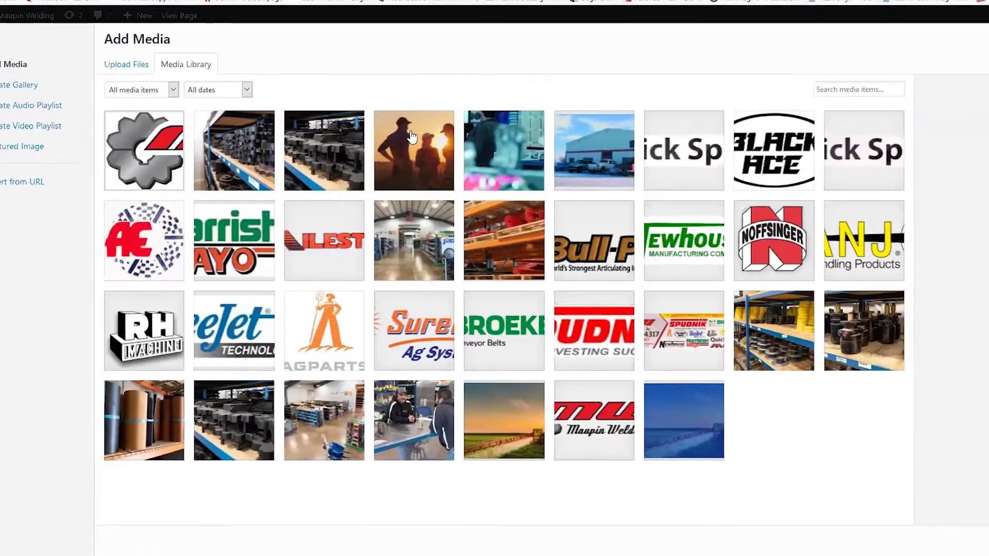
{"action": "left_click", "coordinate": [454, 124]}
{"action": "left_click", "coordinate": [936, 521]}
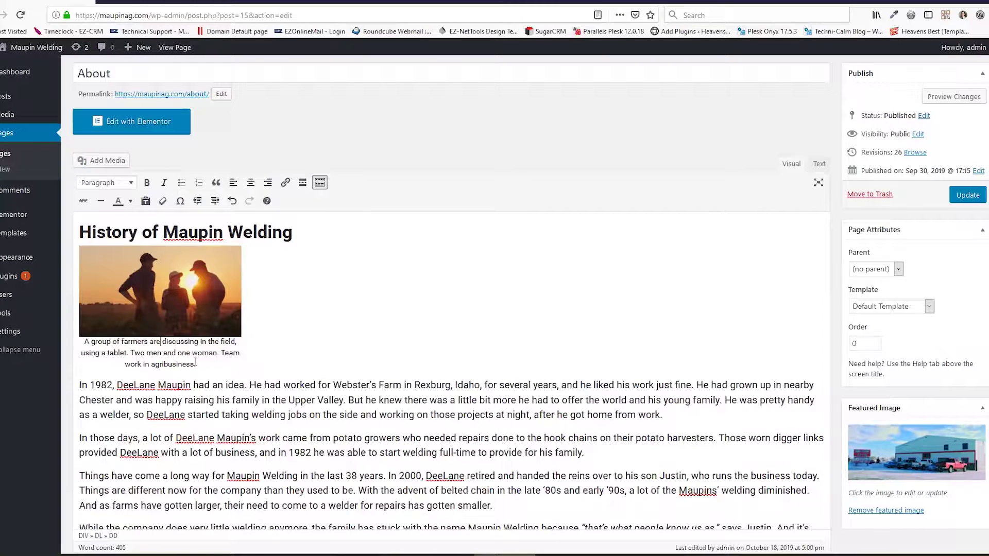
Clear the farmers image's caption and set its alternative text to "people in their field"
{"action": "left_click", "coordinate": [174, 273]}
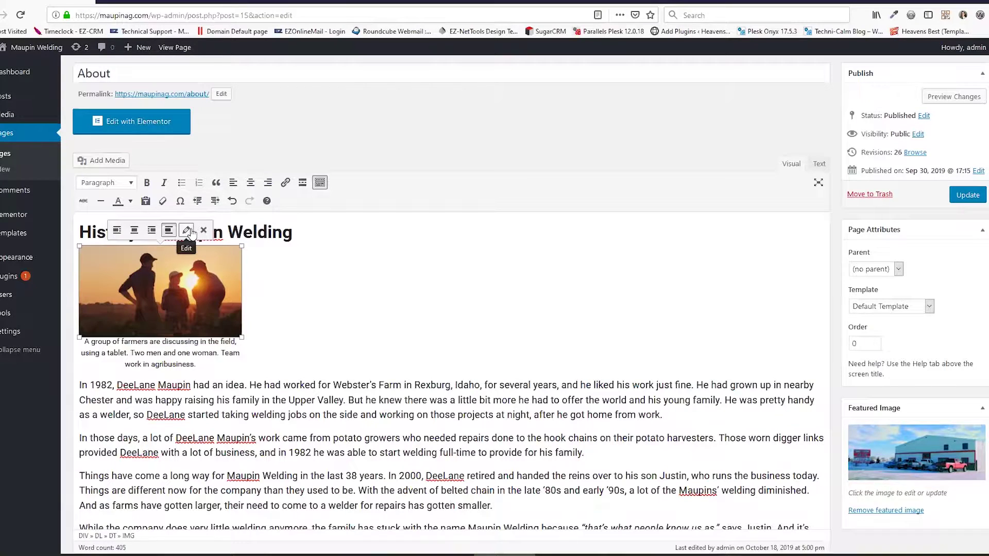
{"action": "left_click", "coordinate": [187, 230]}
{"action": "left_click", "coordinate": [337, 129]}
{"action": "key", "text": "ctrl+a"}
{"action": "key", "text": "BackSpace"}
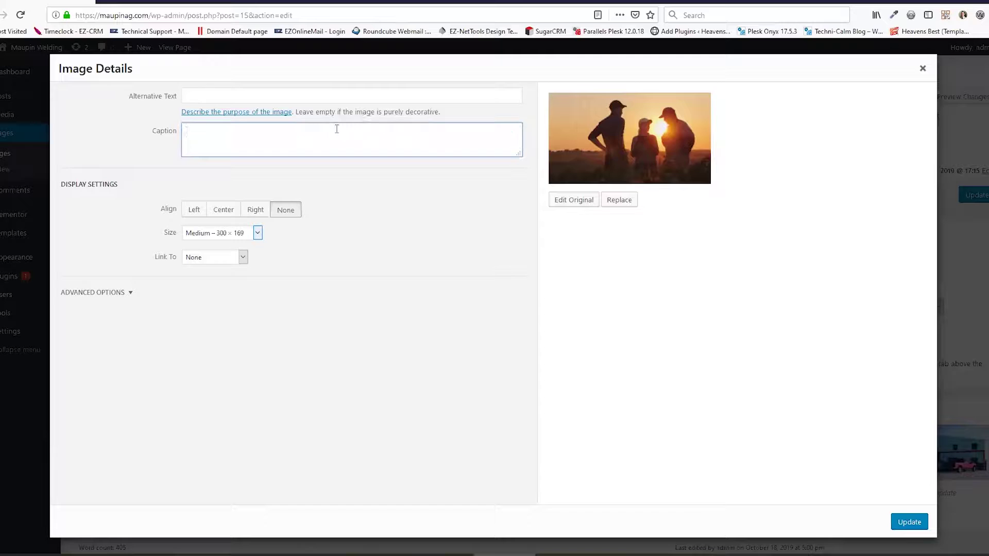
{"action": "left_click", "coordinate": [324, 95]}
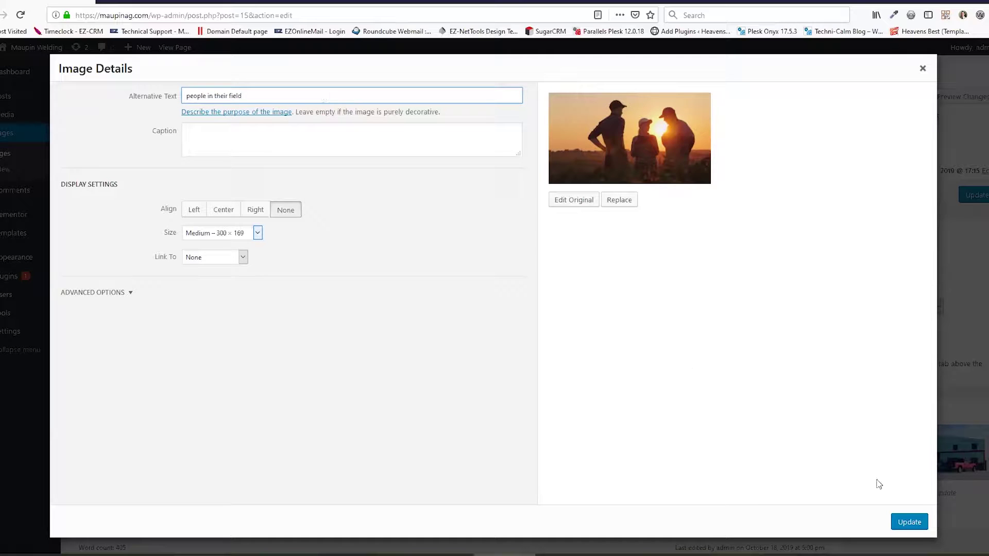
{"action": "left_click", "coordinate": [910, 523]}
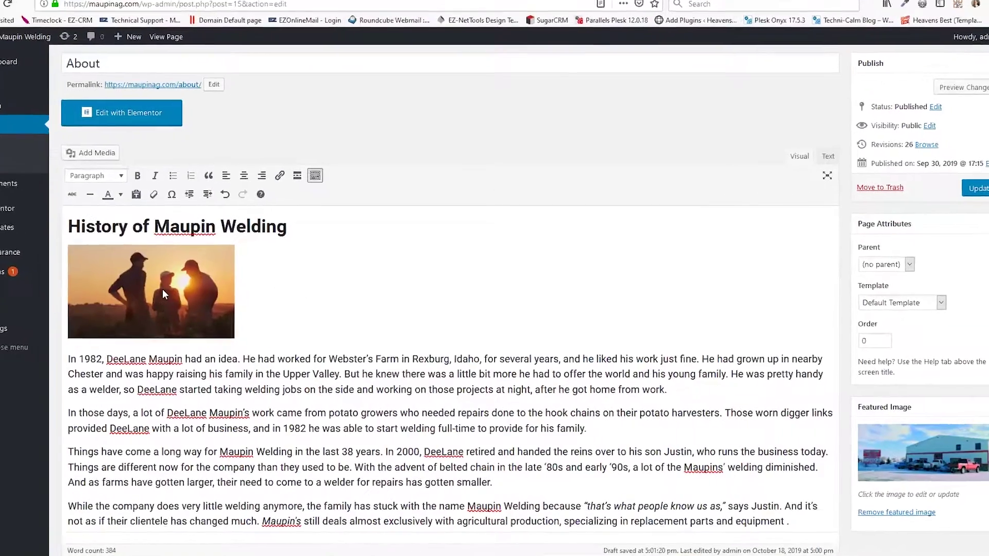
Change the farmers image's display size to Large – 800 × 450 and check how it sits above the text
{"action": "left_click", "coordinate": [233, 334]}
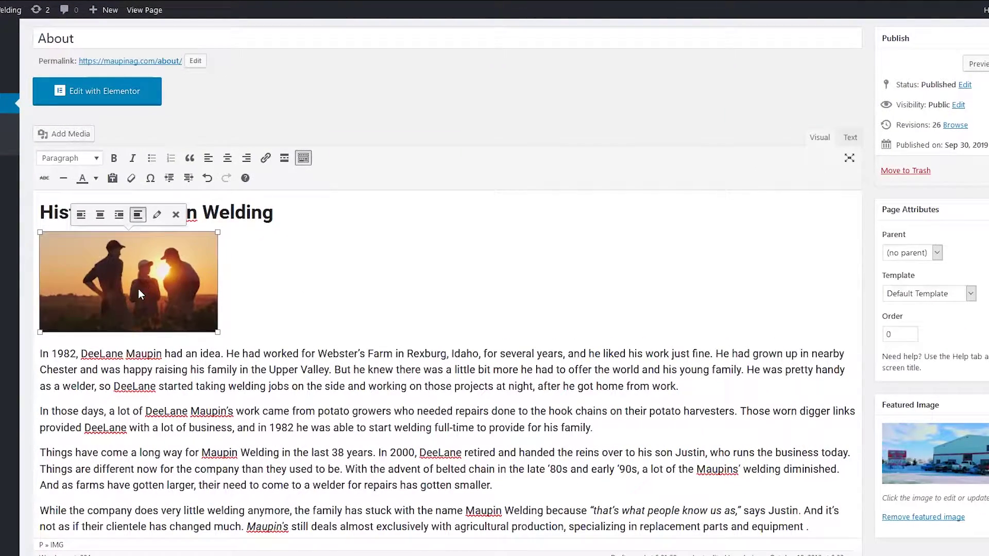
{"action": "left_click", "coordinate": [157, 215]}
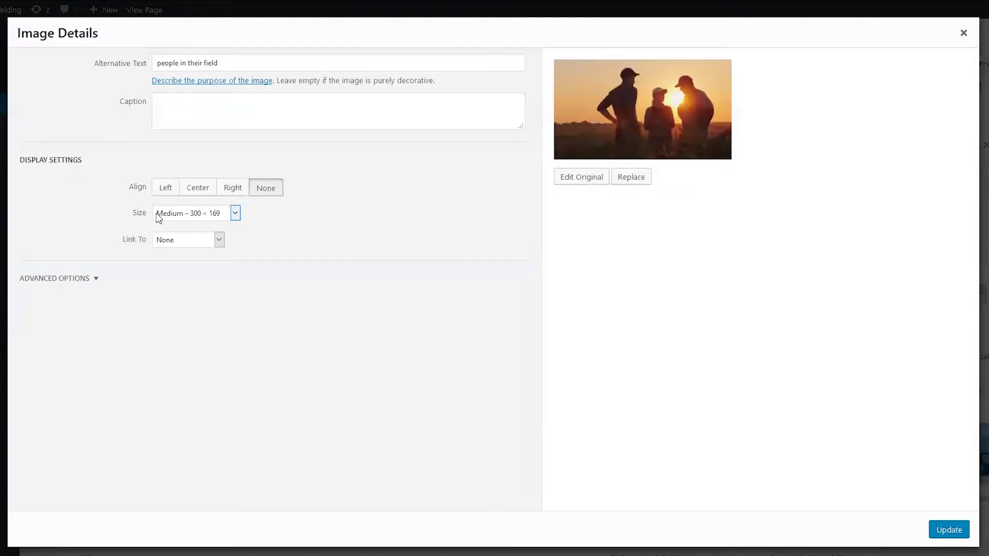
{"action": "left_click", "coordinate": [215, 212]}
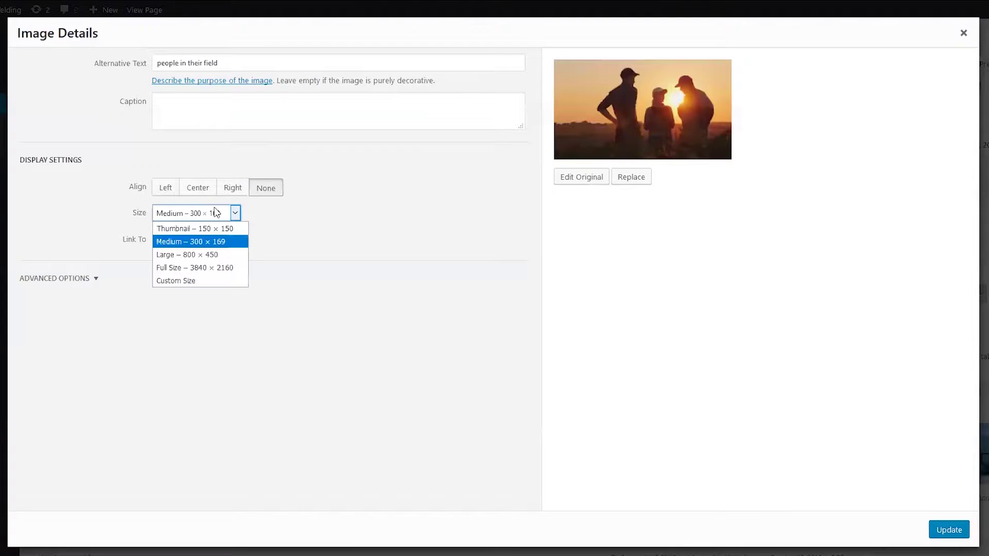
{"action": "left_click", "coordinate": [194, 254]}
{"action": "left_click", "coordinate": [948, 529]}
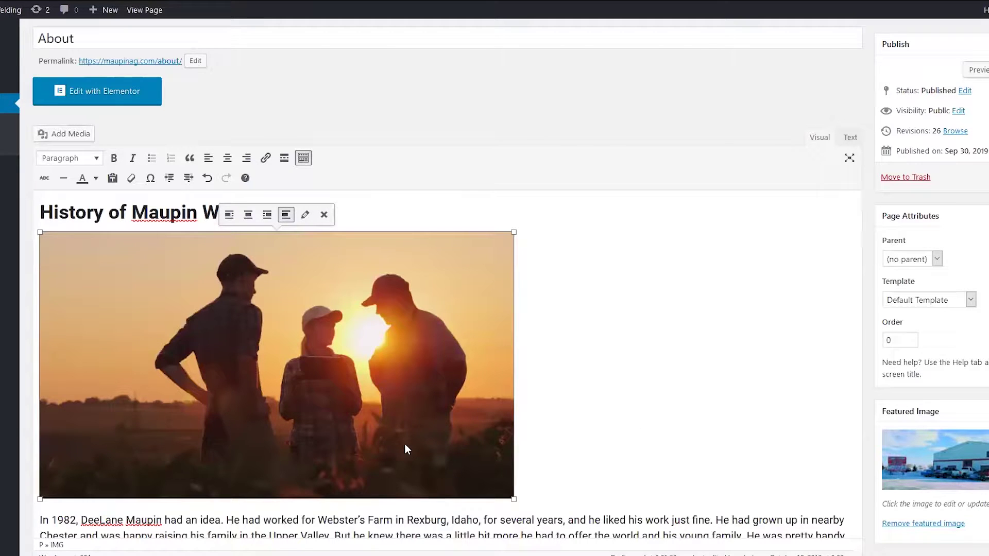
{"action": "scroll", "coordinate": [405, 446], "scroll_direction": "down", "scroll_amount": 3}
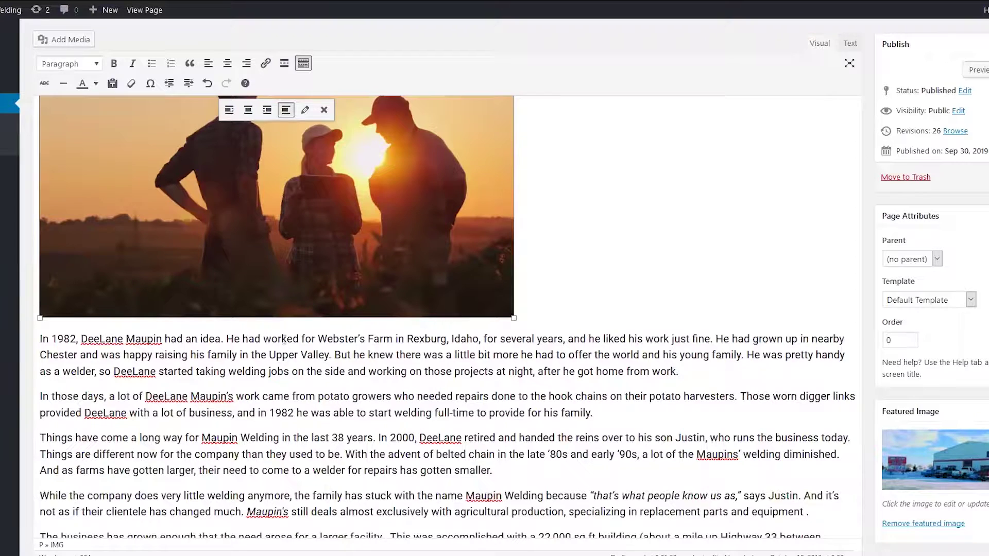
{"action": "scroll", "coordinate": [294, 349], "scroll_direction": "up", "scroll_amount": 3}
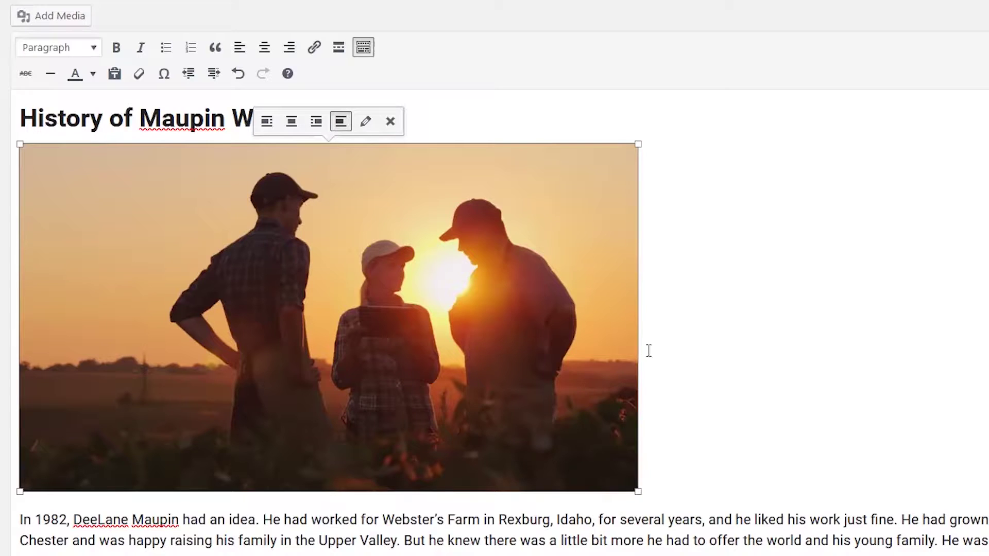
Pull the first paragraph up onto the image's line, and move it back to its own line below the image
{"action": "left_click", "coordinate": [707, 459]}
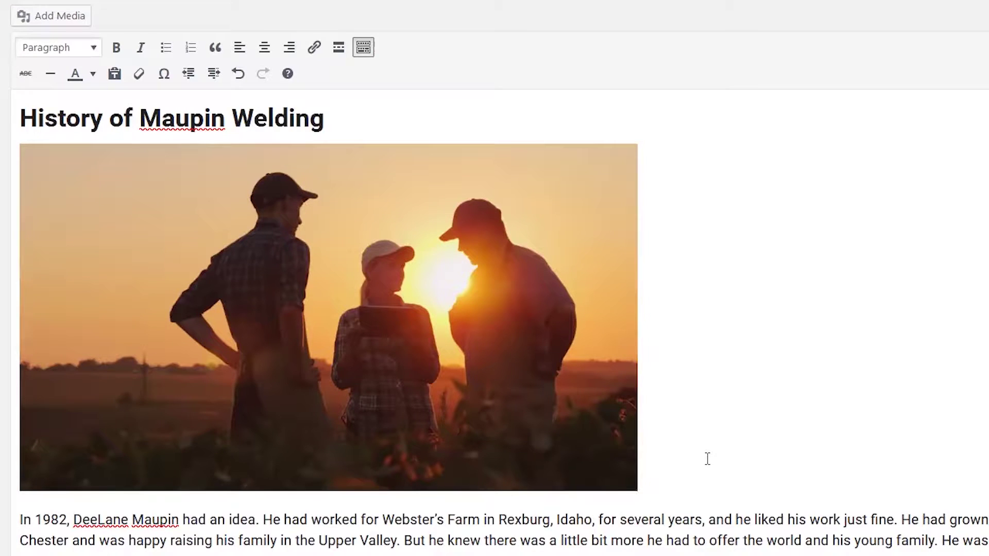
{"action": "key", "text": "Delete"}
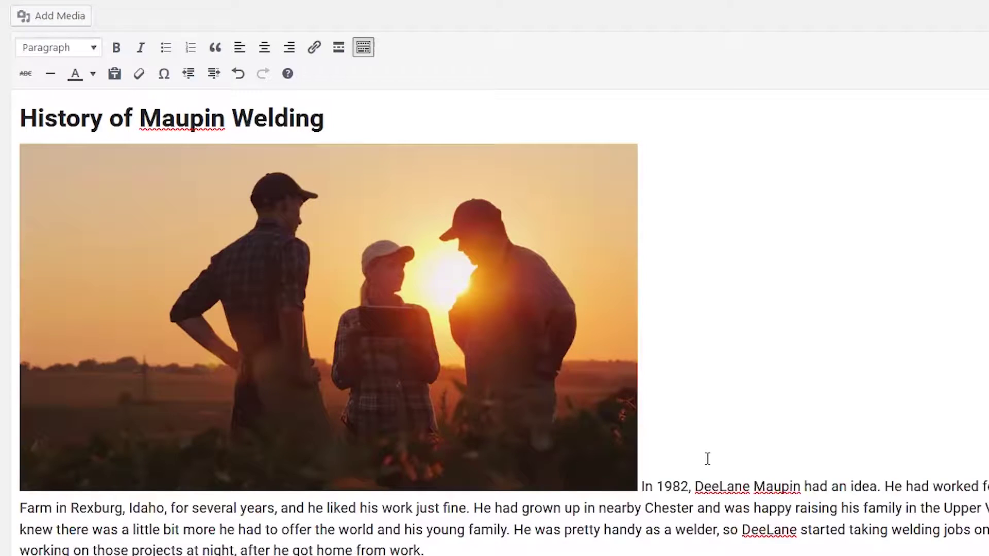
{"action": "left_click", "coordinate": [391, 364]}
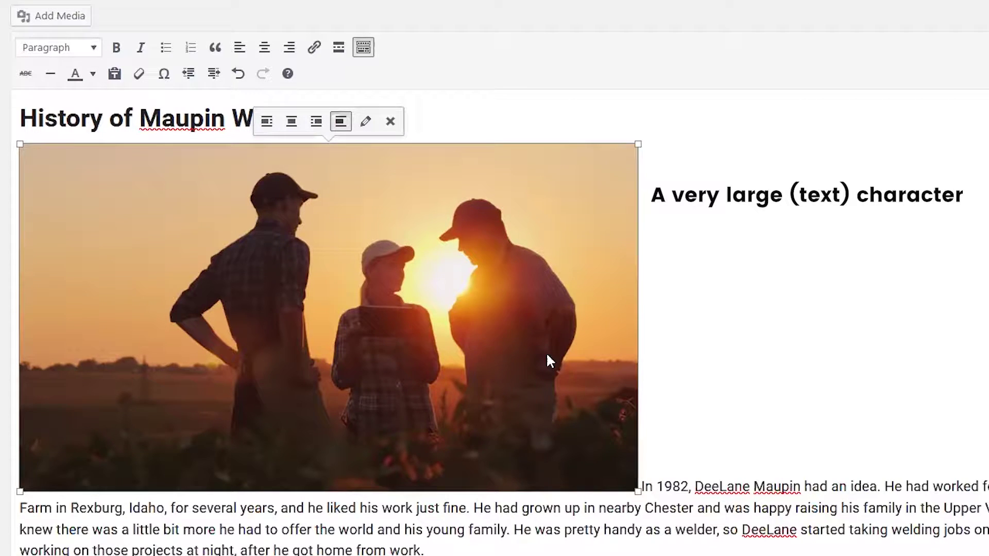
{"action": "left_click", "coordinate": [642, 488]}
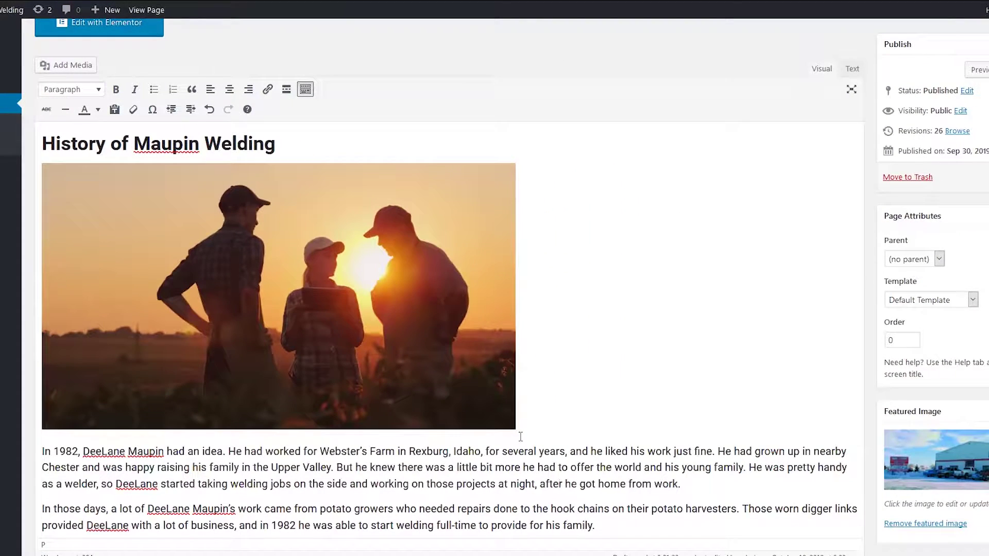
Align the farmers image to the right of the text and update the About page
{"action": "left_click", "coordinate": [427, 338]}
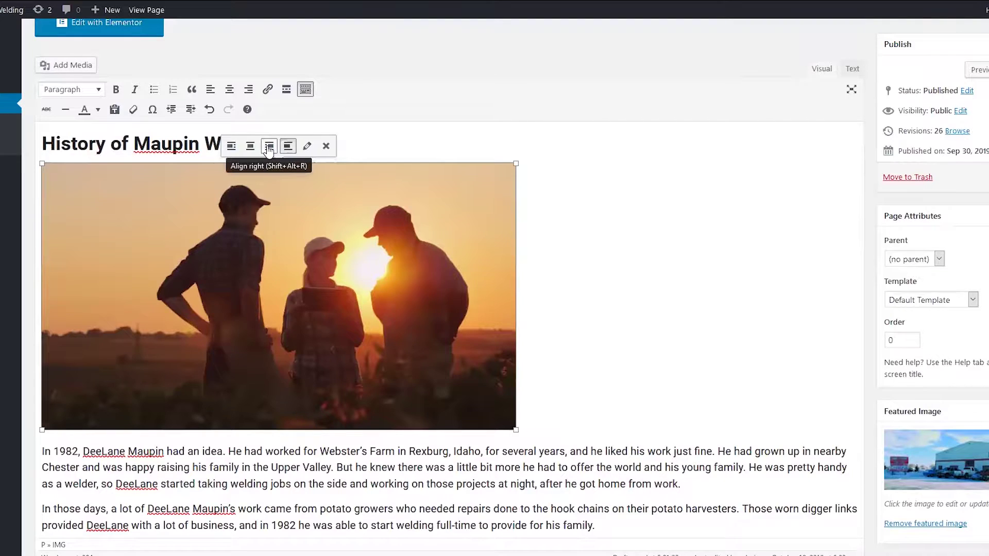
{"action": "left_click", "coordinate": [268, 147]}
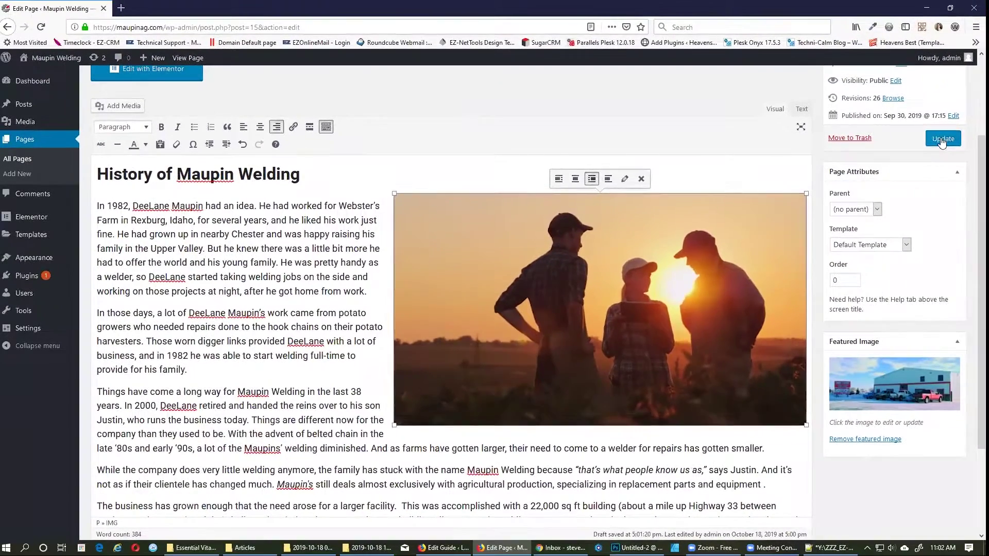
{"action": "left_click", "coordinate": [942, 138]}
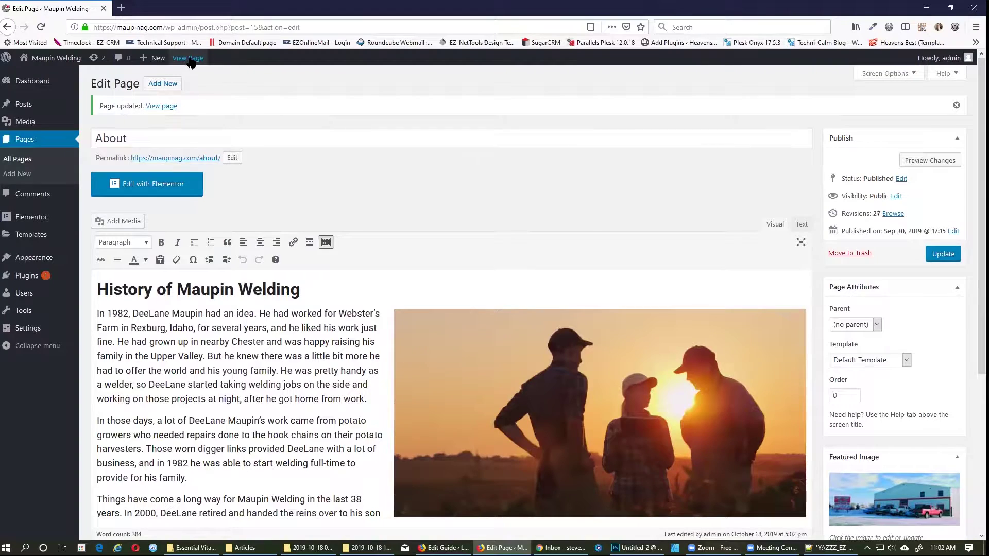
View the published About page and check how the text wraps around the right-aligned image
{"action": "left_click", "coordinate": [191, 59]}
{"action": "scroll", "coordinate": [383, 222], "scroll_direction": "down", "scroll_amount": 4}
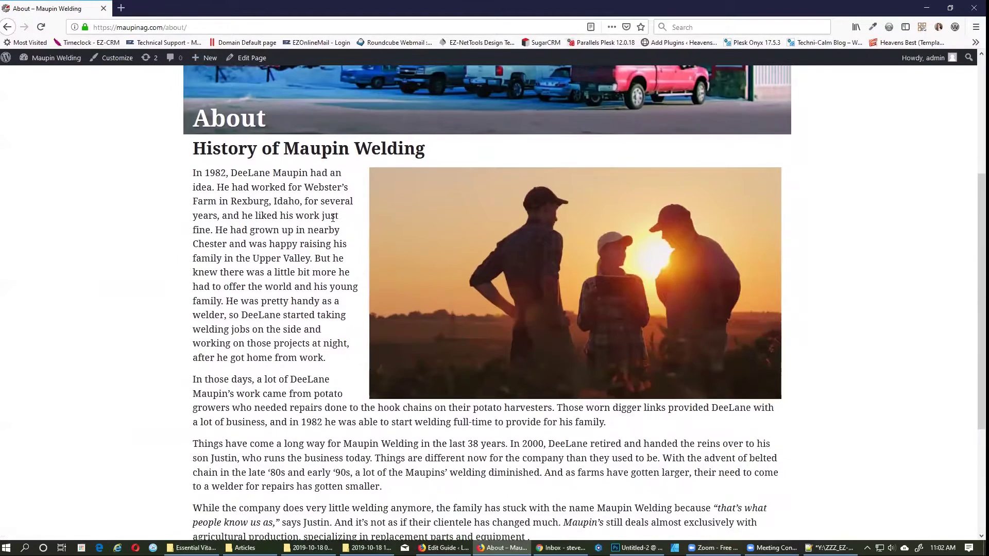
{"action": "scroll", "coordinate": [592, 360], "scroll_direction": "down", "scroll_amount": 3}
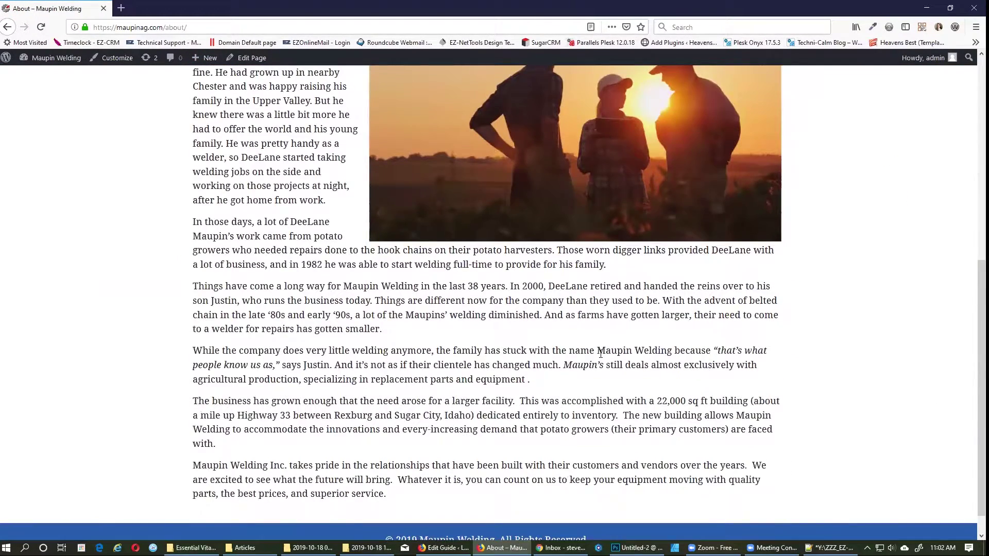
{"action": "scroll", "coordinate": [595, 352], "scroll_direction": "up", "scroll_amount": 8}
Reopen the About page for editing, remove the farmers image, and update the page
{"action": "left_click", "coordinate": [252, 58]}
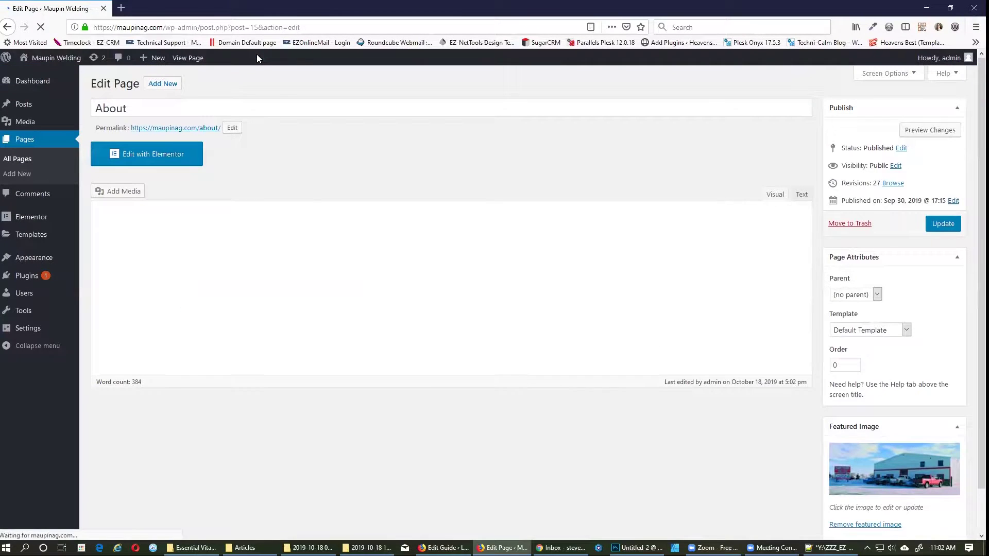
{"action": "left_click", "coordinate": [636, 317]}
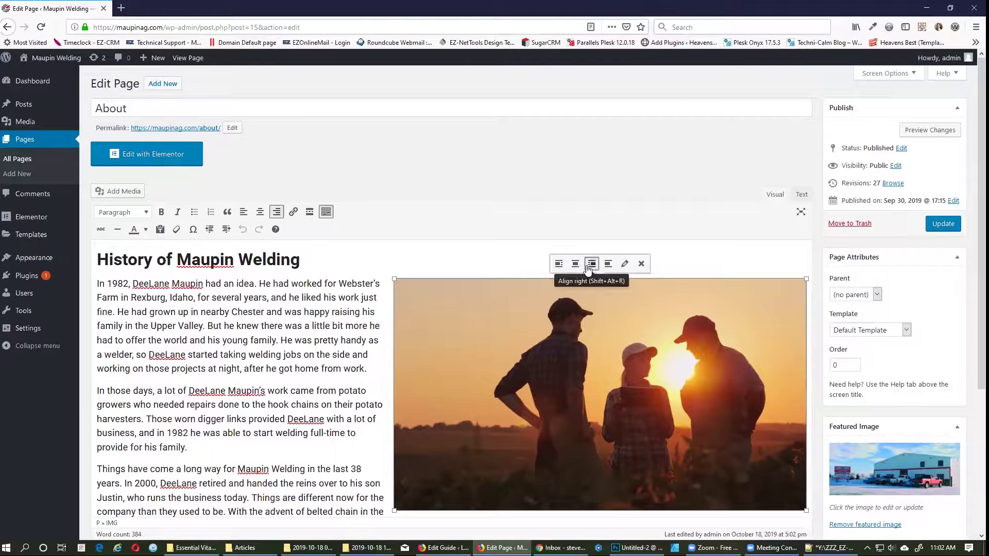
{"action": "left_click", "coordinate": [641, 264]}
{"action": "left_click", "coordinate": [944, 224]}
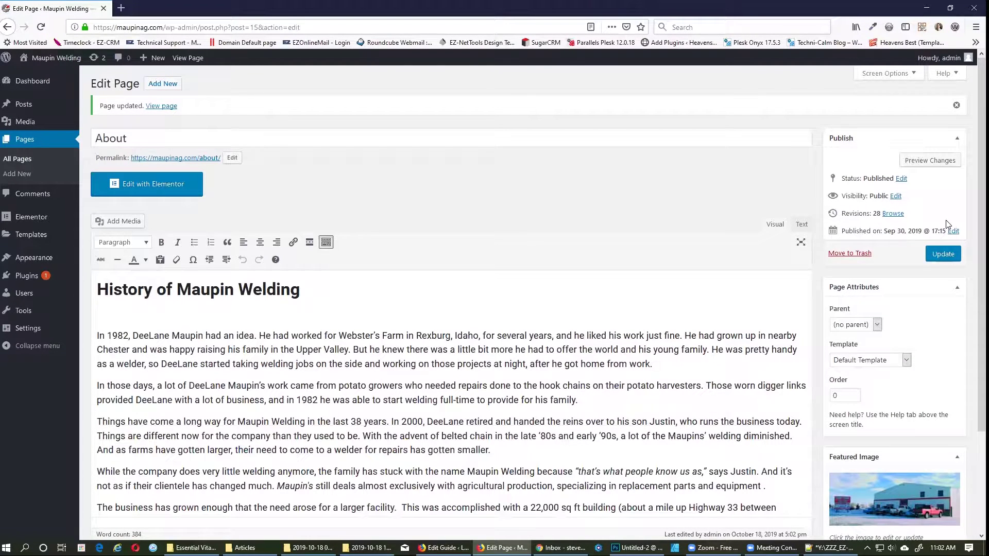
Delete the blank line below the "History of Maupin Welding" heading and update the page
{"action": "left_click", "coordinate": [403, 317]}
{"action": "key", "text": "Delete"}
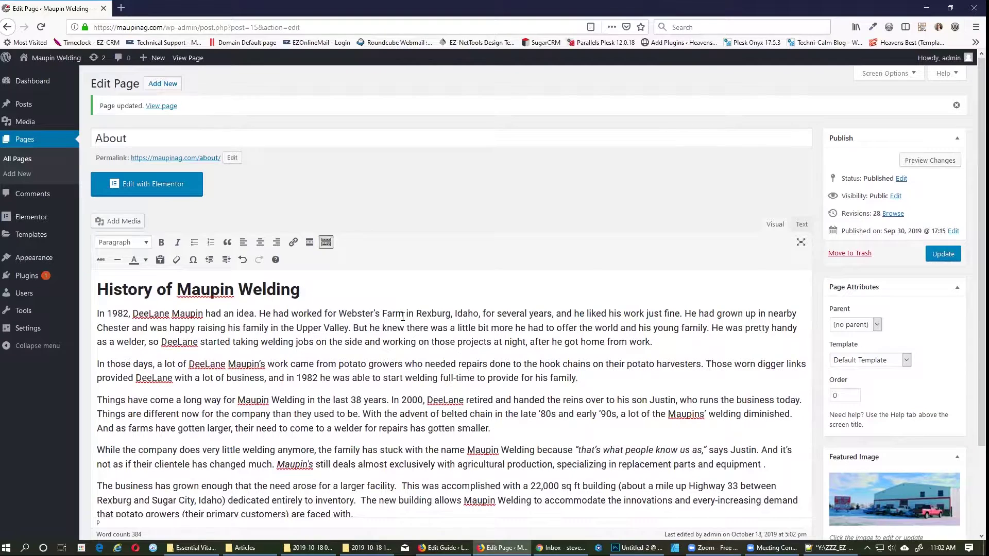
{"action": "left_click", "coordinate": [933, 255]}
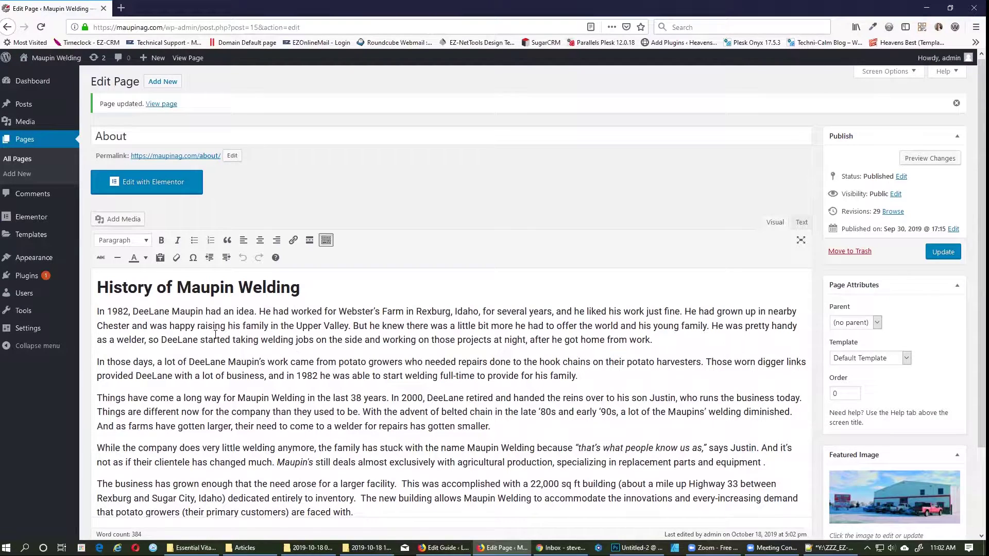
Look through the live home page's sections and compare its available editing options with those of the About page
{"action": "left_click", "coordinate": [46, 63]}
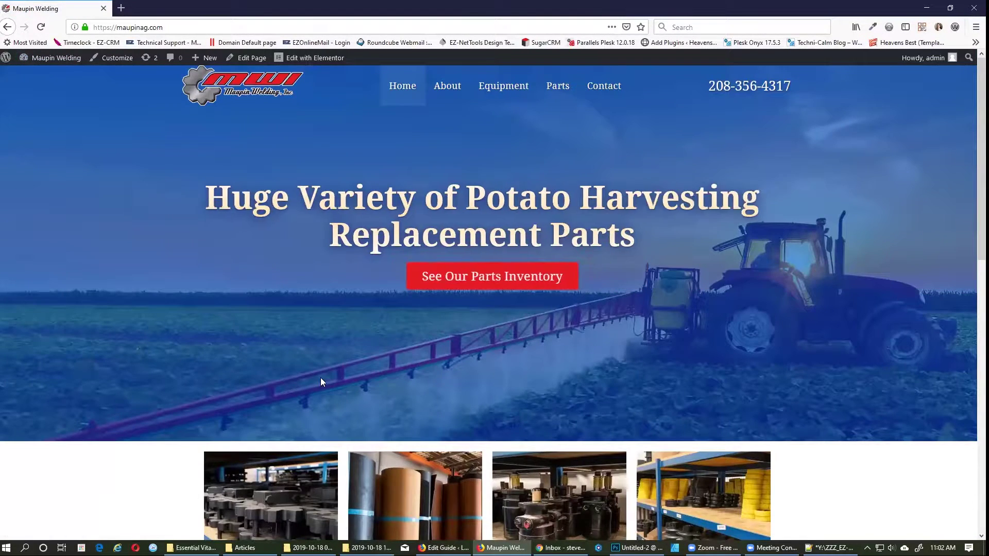
{"action": "scroll", "coordinate": [545, 260], "scroll_direction": "down", "scroll_amount": 10}
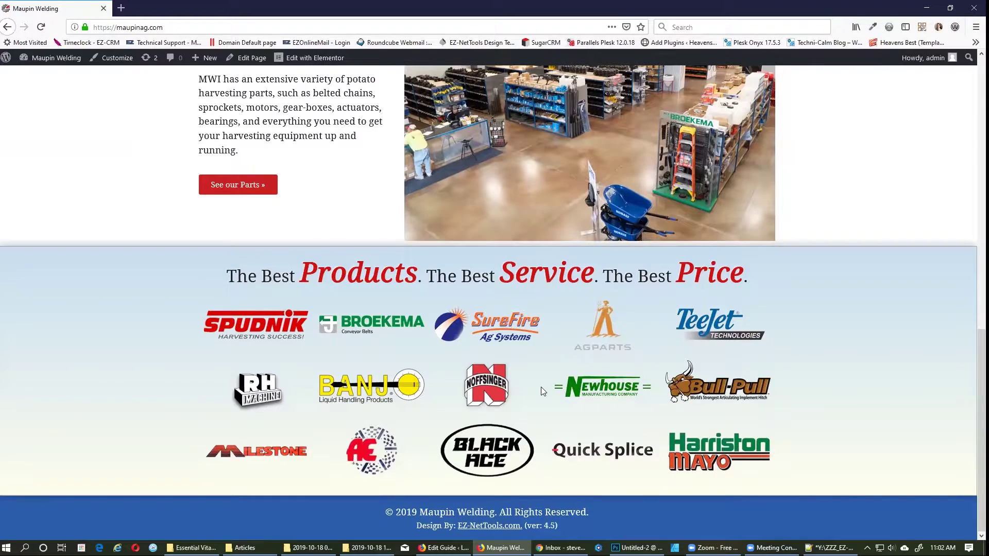
{"action": "scroll", "coordinate": [542, 393], "scroll_direction": "up", "scroll_amount": 4}
{"action": "scroll", "coordinate": [515, 360], "scroll_direction": "up", "scroll_amount": 3}
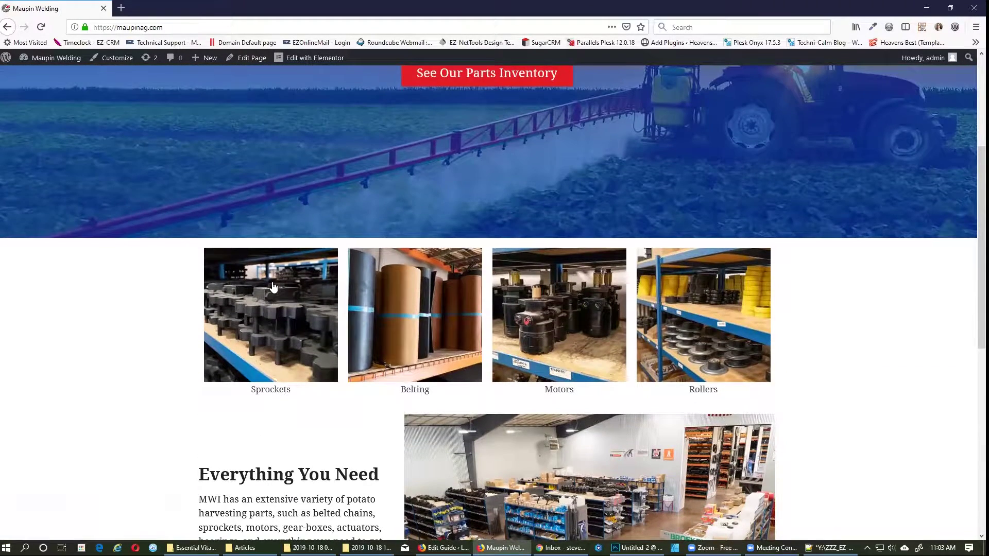
{"action": "scroll", "coordinate": [639, 324], "scroll_direction": "up", "scroll_amount": 4}
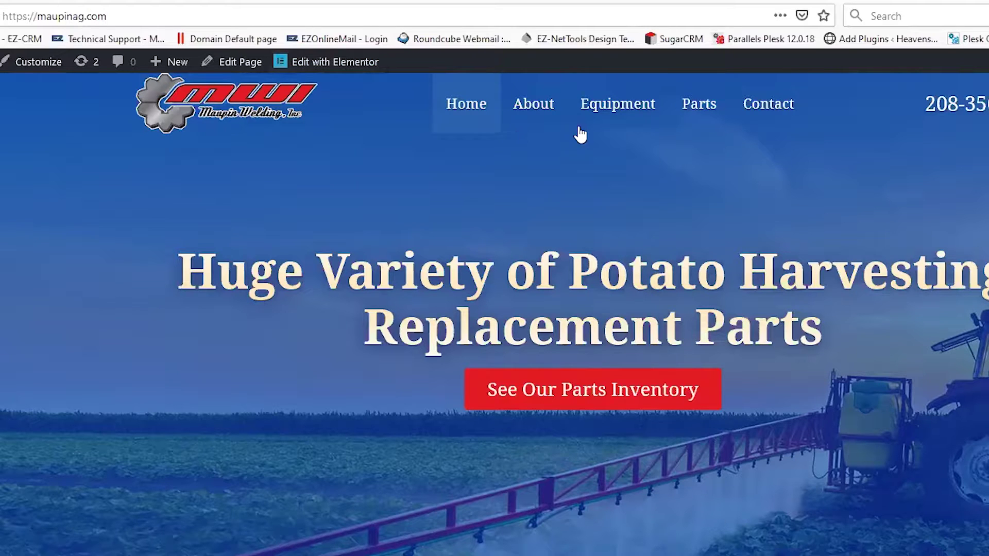
{"action": "left_click", "coordinate": [533, 105]}
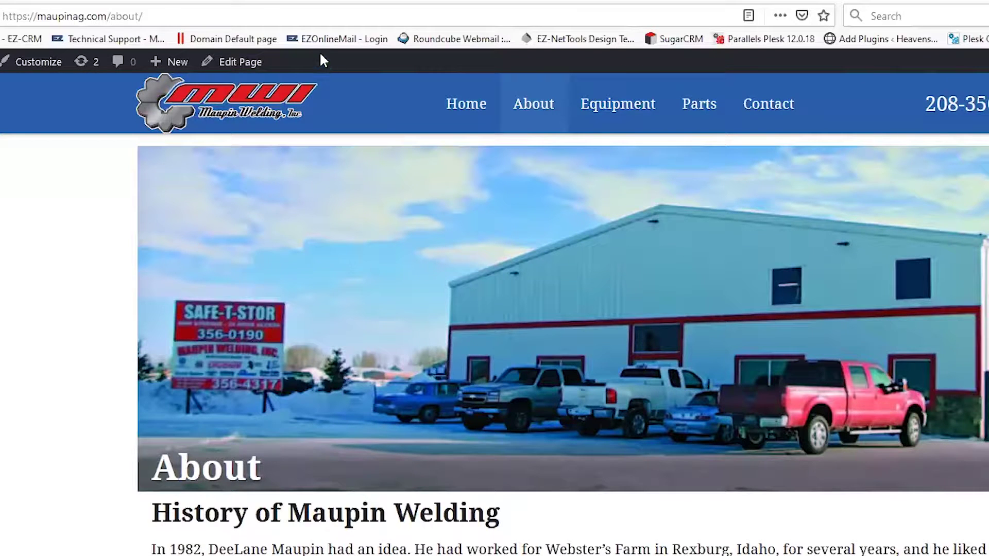
{"action": "left_click", "coordinate": [475, 106]}
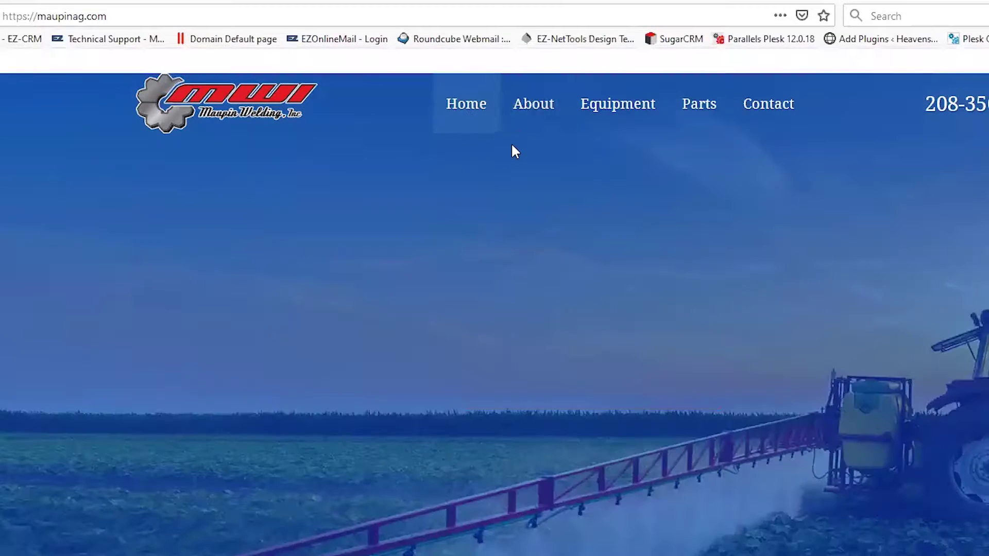
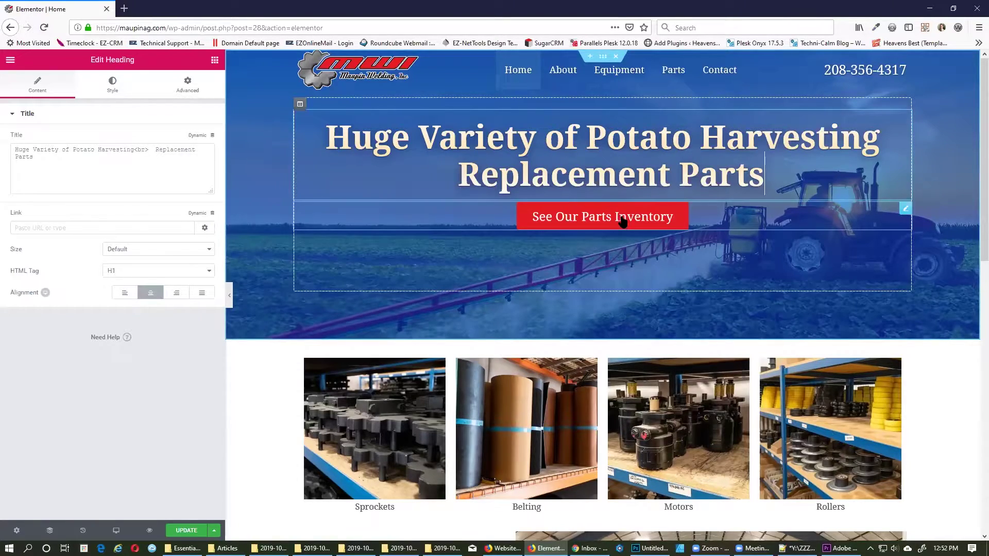
Delete the word "Potato" from the home page's main heading in Elementor, and undo the deletion
{"action": "scroll", "coordinate": [570, 350], "scroll_direction": "down", "scroll_amount": 3}
{"action": "scroll", "coordinate": [576, 349], "scroll_direction": "up", "scroll_amount": 3}
{"action": "scroll", "coordinate": [580, 349], "scroll_direction": "up", "scroll_amount": 1}
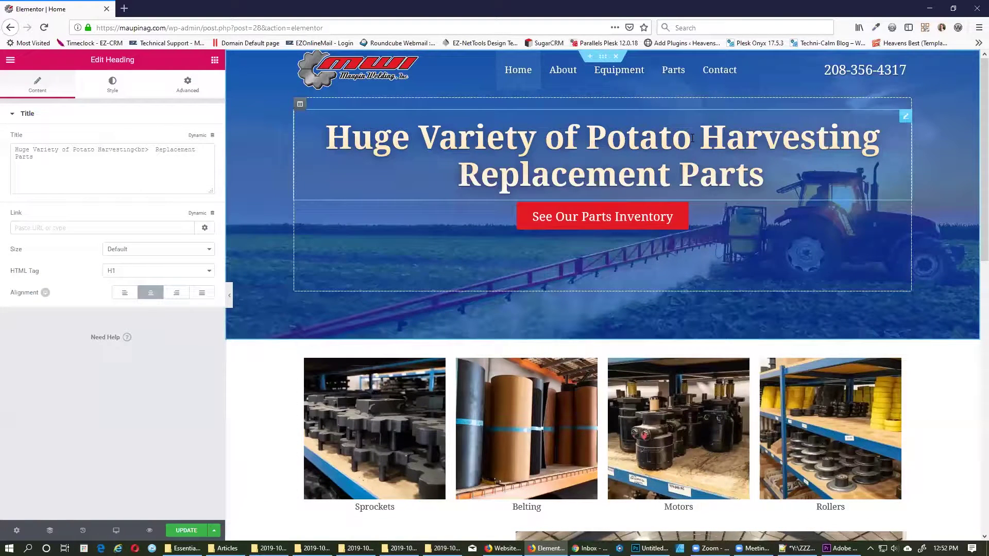
{"action": "left_click_drag", "start_coordinate": [692, 138], "coordinate": [586, 141]}
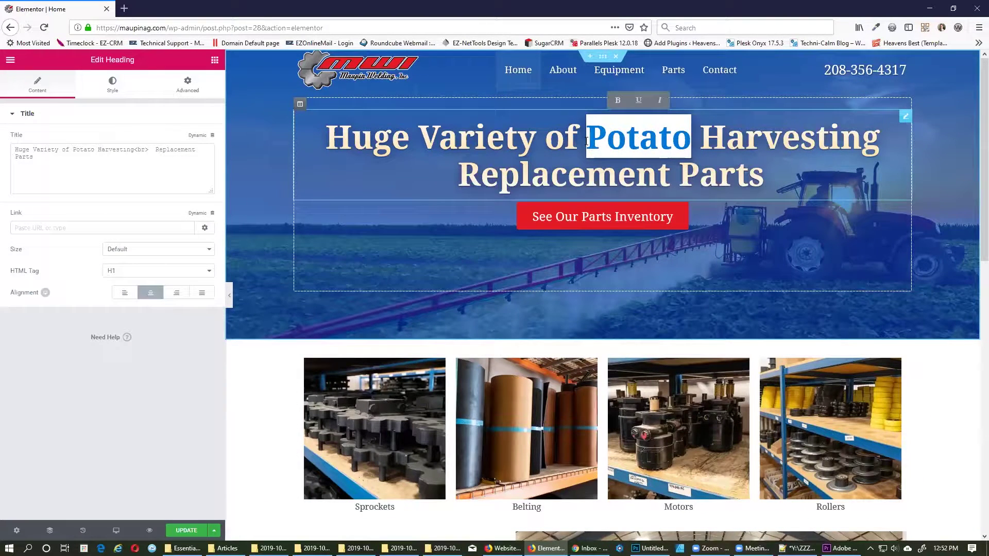
{"action": "key", "text": "BackSpace"}
{"action": "key", "text": "BackSpace"}
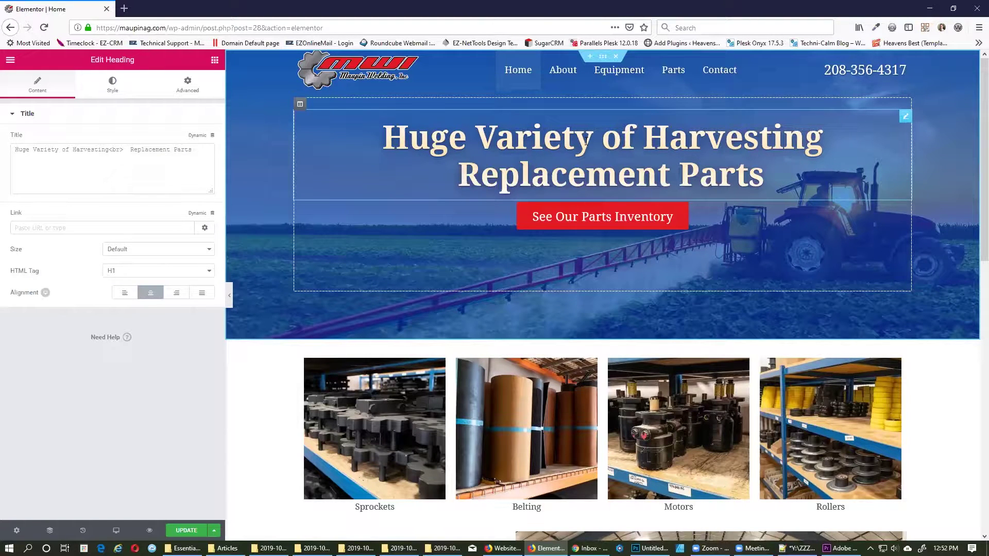
{"action": "key", "text": "ctrl+z"}
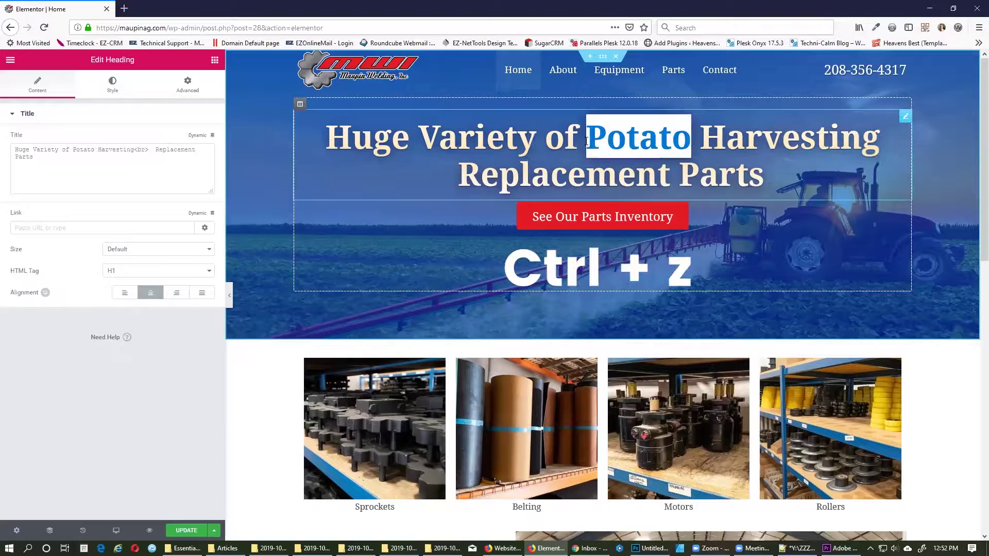
{"action": "left_click", "coordinate": [696, 141]}
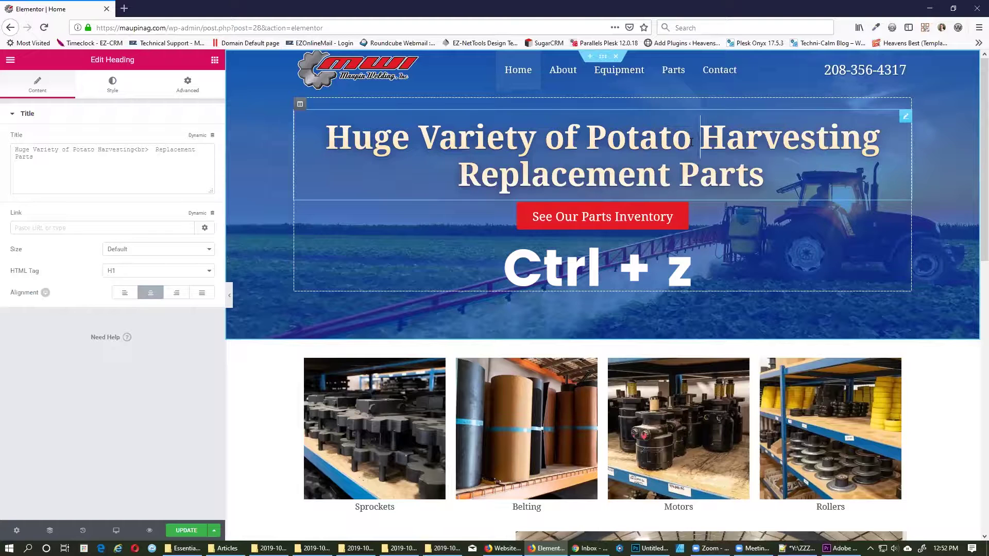
Open the "See Our Parts Inventory" button for editing, delete "See Our" from its text, and undo the deletion
{"action": "left_click", "coordinate": [706, 217]}
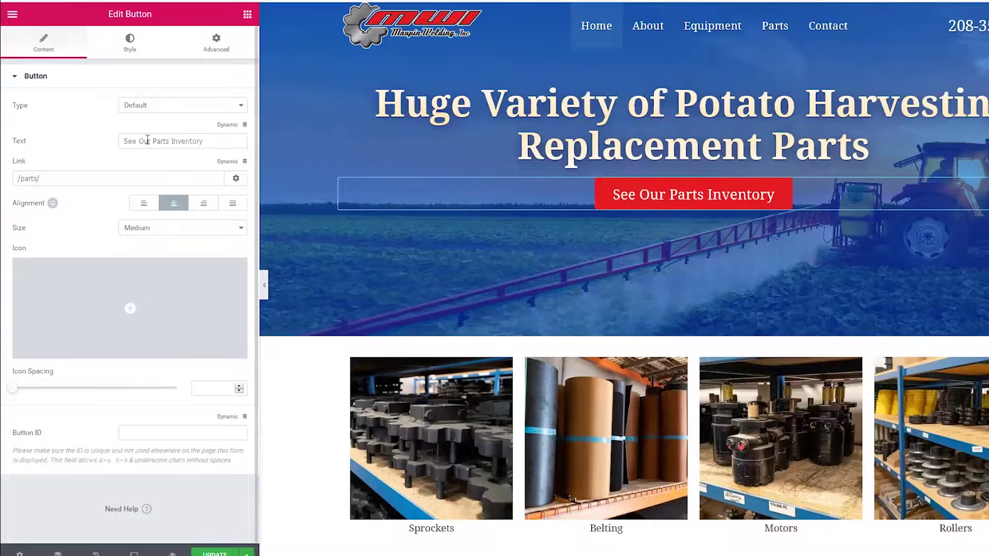
{"action": "left_click_drag", "start_coordinate": [150, 141], "coordinate": [88, 147]}
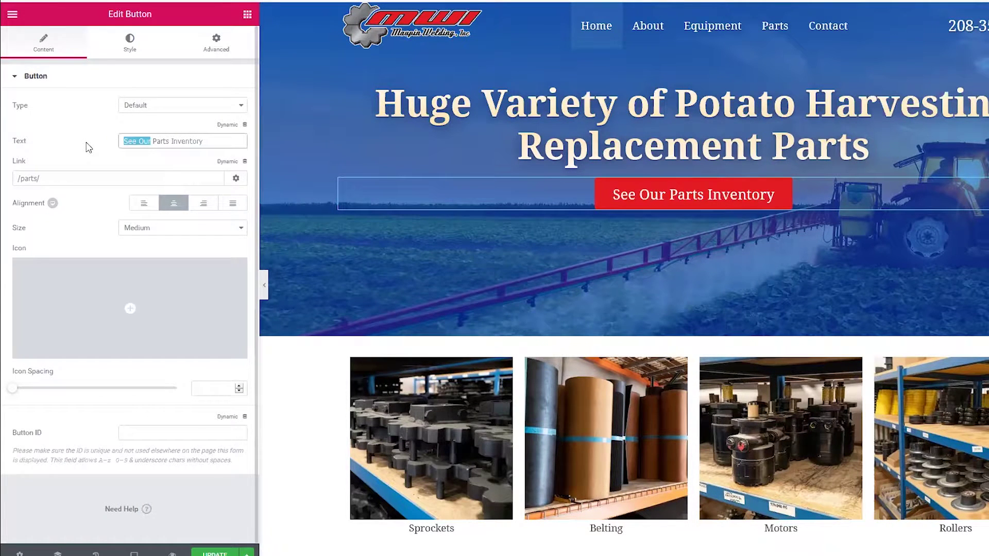
{"action": "key", "text": "BackSpace"}
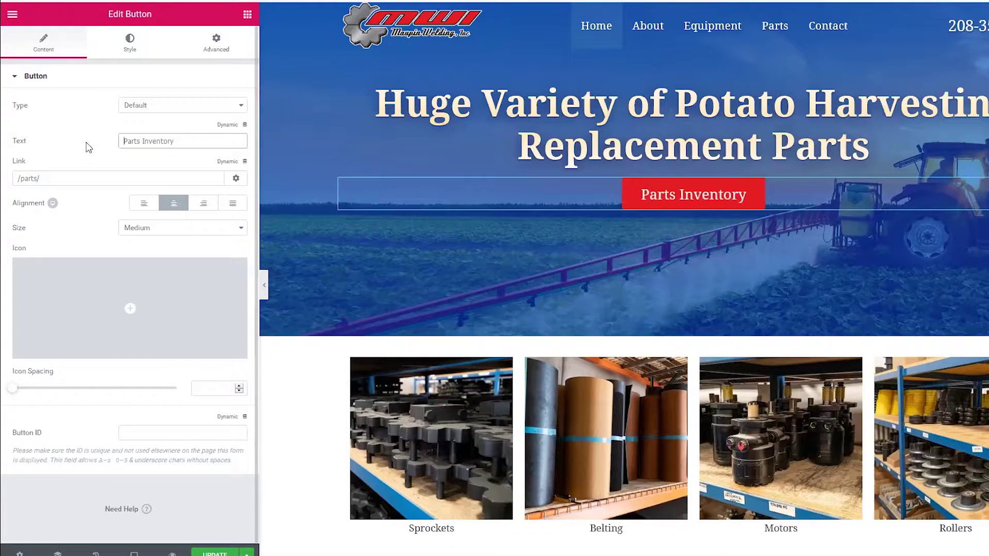
{"action": "key", "text": "ctrl+z"}
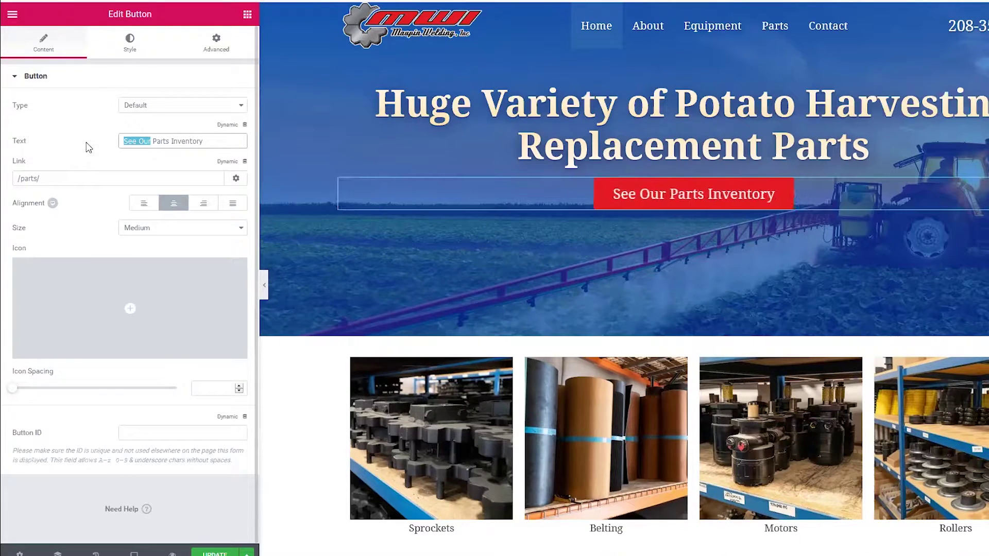
{"action": "left_click", "coordinate": [88, 180]}
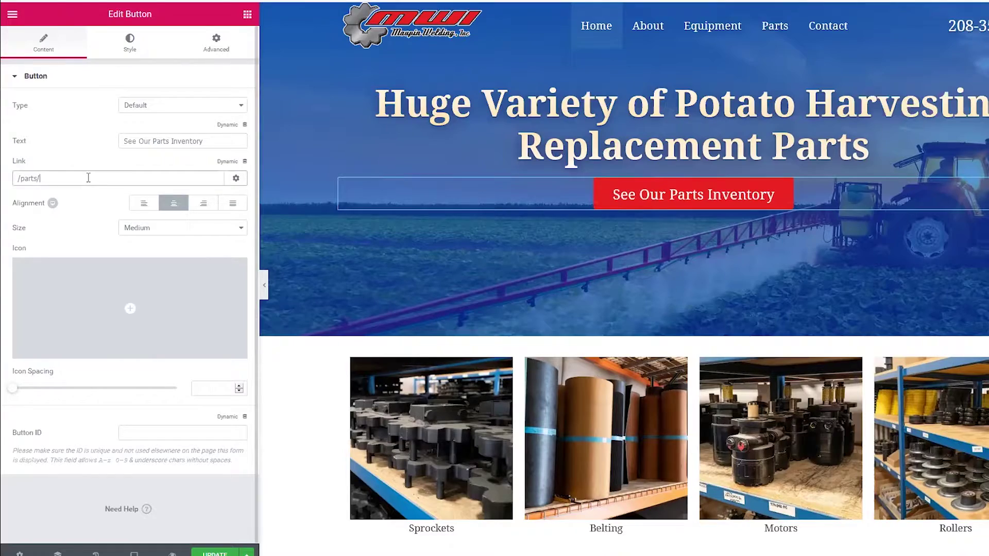
{"action": "key", "text": "ctrl+a"}
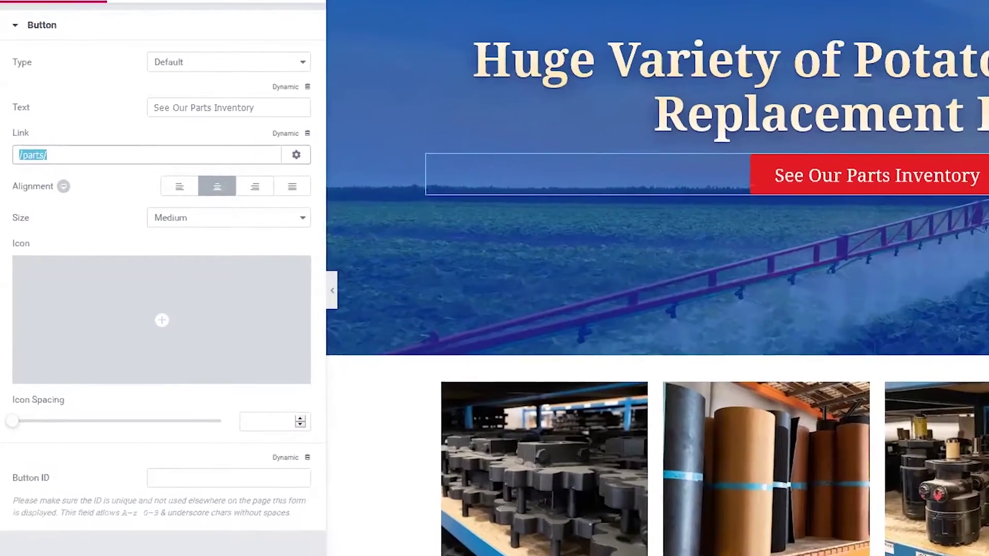
{"action": "key", "text": "BackSpace"}
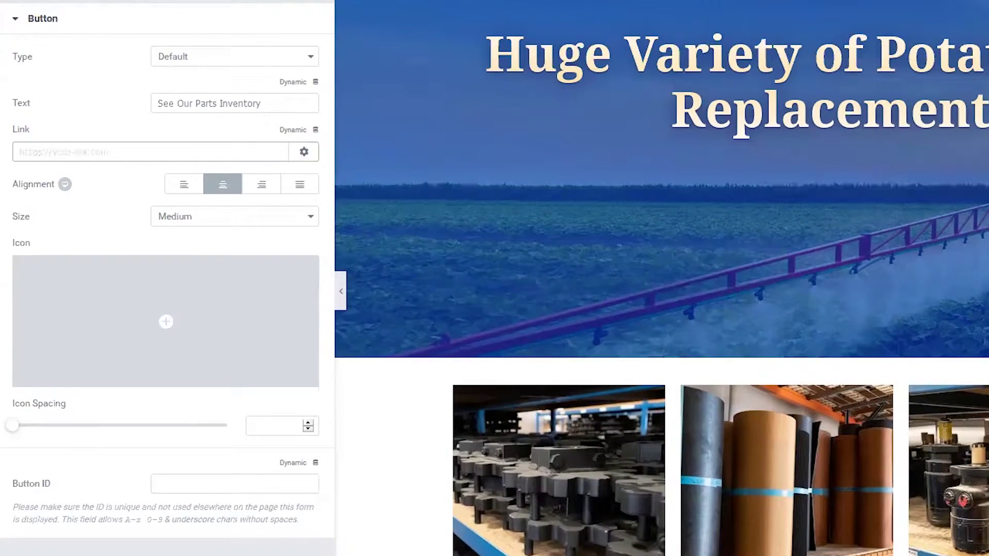
{"action": "type", "text": "equipmen"}
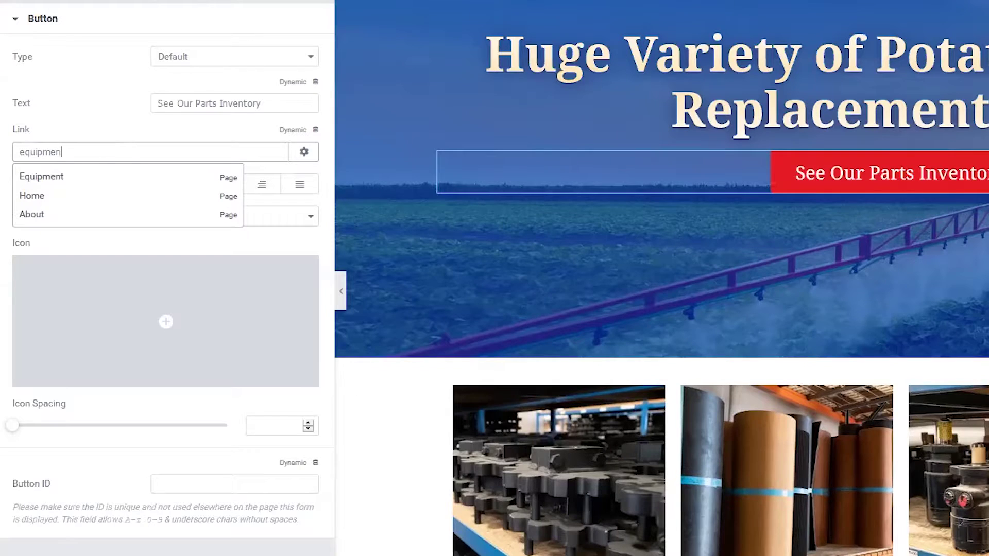
{"action": "left_click", "coordinate": [58, 178]}
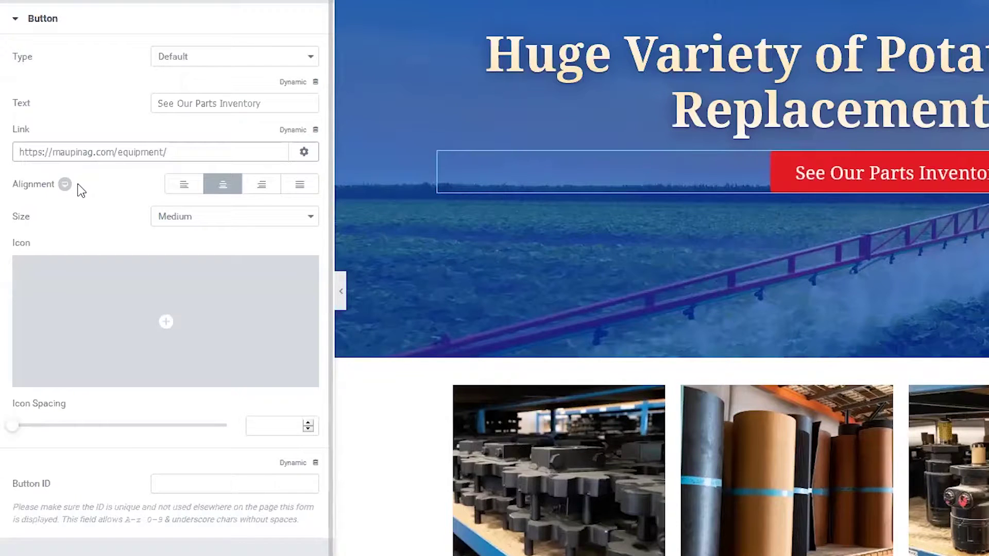
{"action": "left_click_drag", "start_coordinate": [189, 152], "coordinate": [69, 152]}
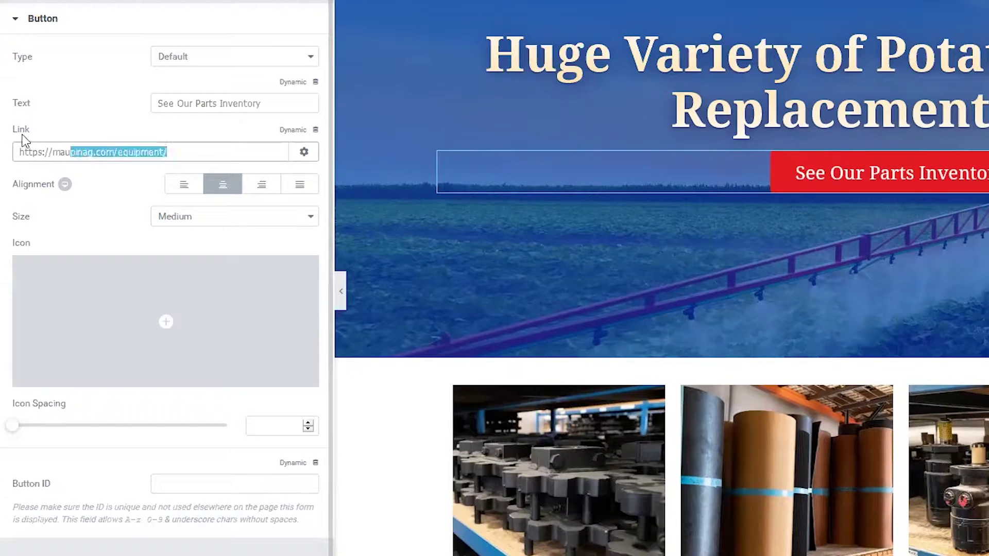
{"action": "key", "text": "BackSpace"}
{"action": "key", "text": "BackSpace"}
{"action": "key", "text": "BackSpace"}
{"action": "key", "text": "BackSpace"}
{"action": "key", "text": "BackSpace"}
{"action": "key", "text": "BackSpace"}
{"action": "key", "text": "BackSpace"}
{"action": "key", "text": "BackSpace"}
{"action": "key", "text": "BackSpace"}
{"action": "key", "text": "BackSpace"}
{"action": "key", "text": "BackSpace"}
{"action": "key", "text": "BackSpace"}
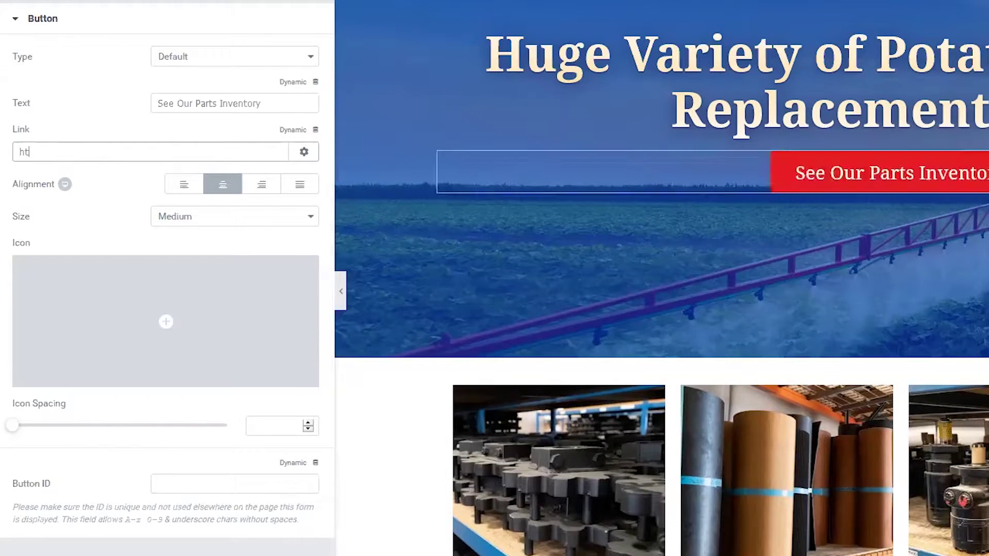
{"action": "type", "text": "parts"}
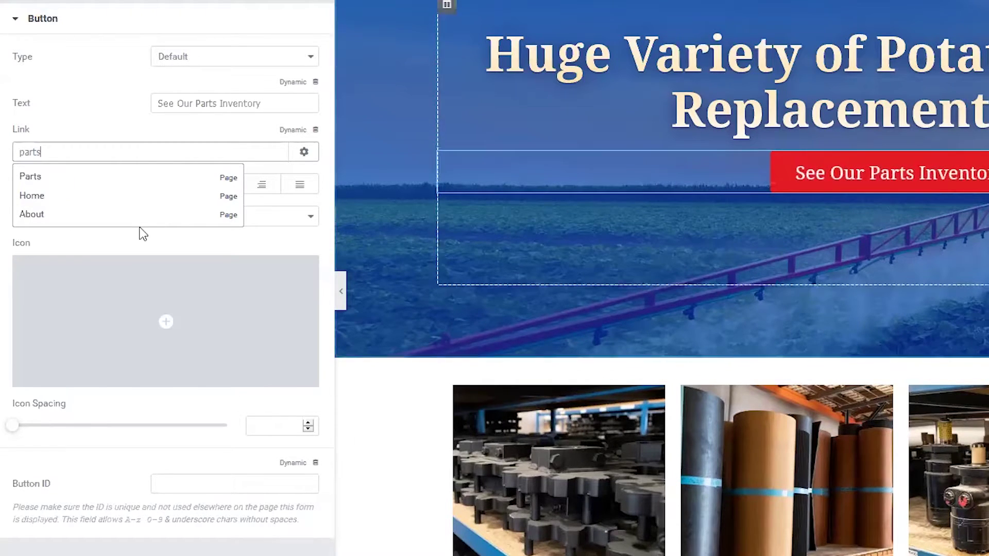
{"action": "left_click", "coordinate": [38, 178]}
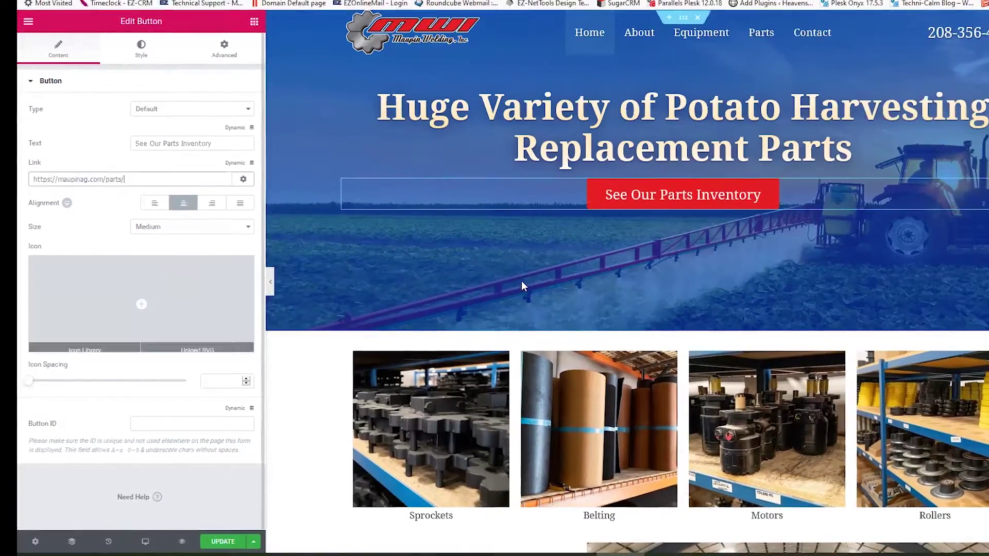
Replace the image beside the "Everything You Need" text with the elevated shop interior photo showing the service counter from the media library
{"action": "scroll", "coordinate": [675, 234], "scroll_direction": "down", "scroll_amount": 5}
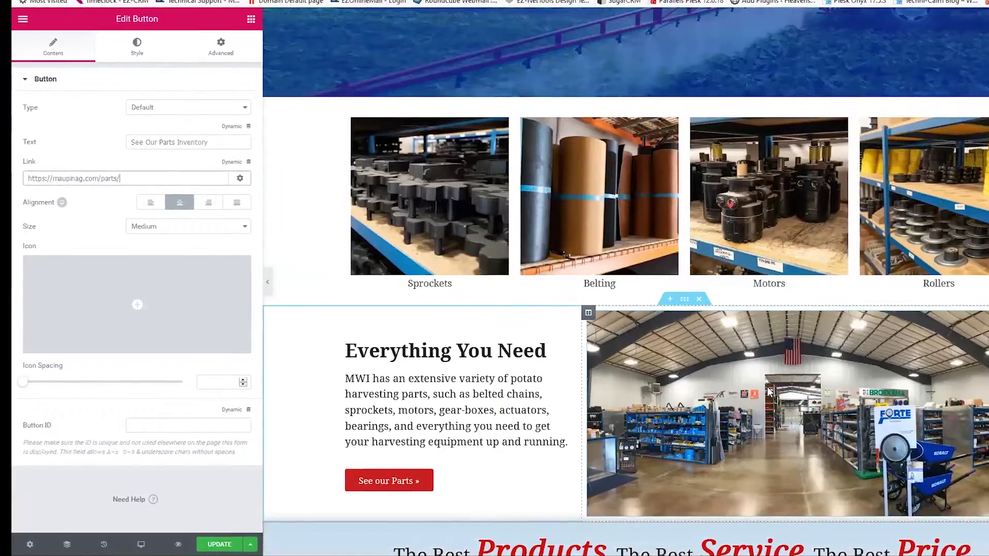
{"action": "left_click", "coordinate": [769, 391]}
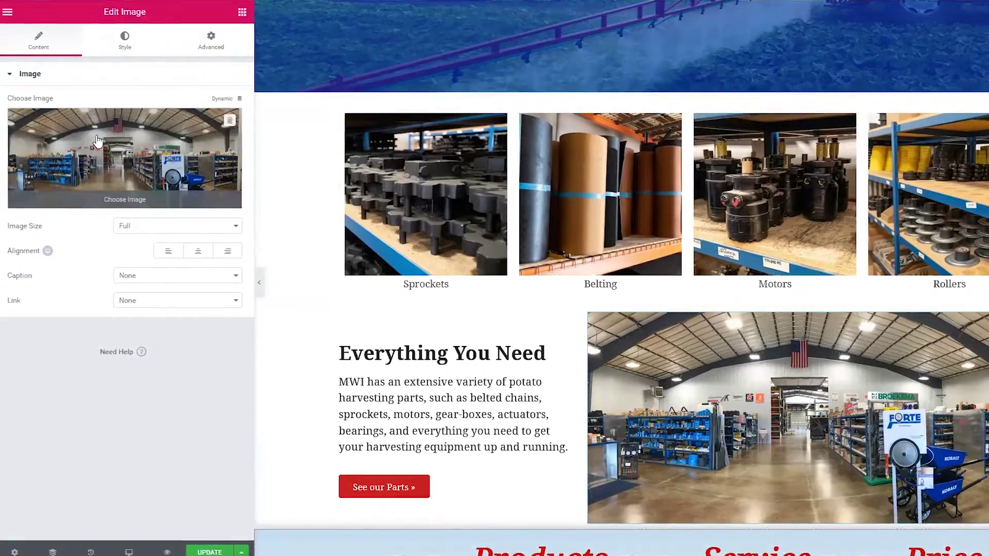
{"action": "left_click", "coordinate": [97, 140]}
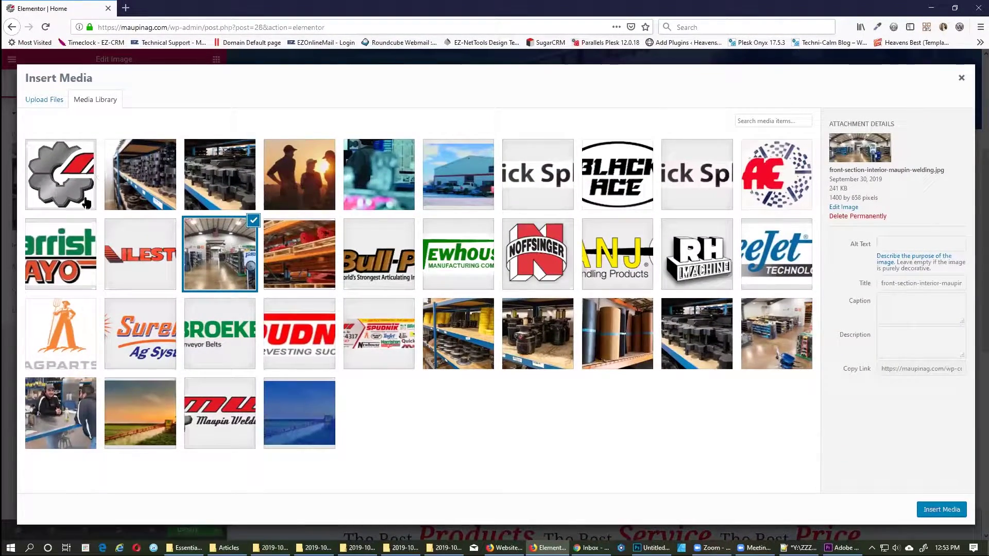
{"action": "left_click", "coordinate": [791, 360]}
{"action": "left_click", "coordinate": [936, 513]}
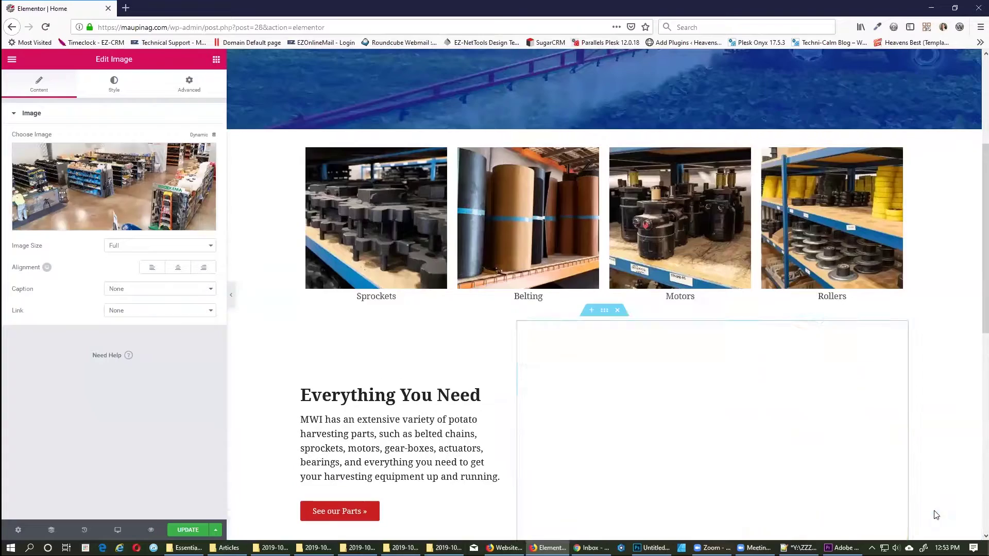
{"action": "scroll", "coordinate": [729, 335], "scroll_direction": "down", "scroll_amount": 3}
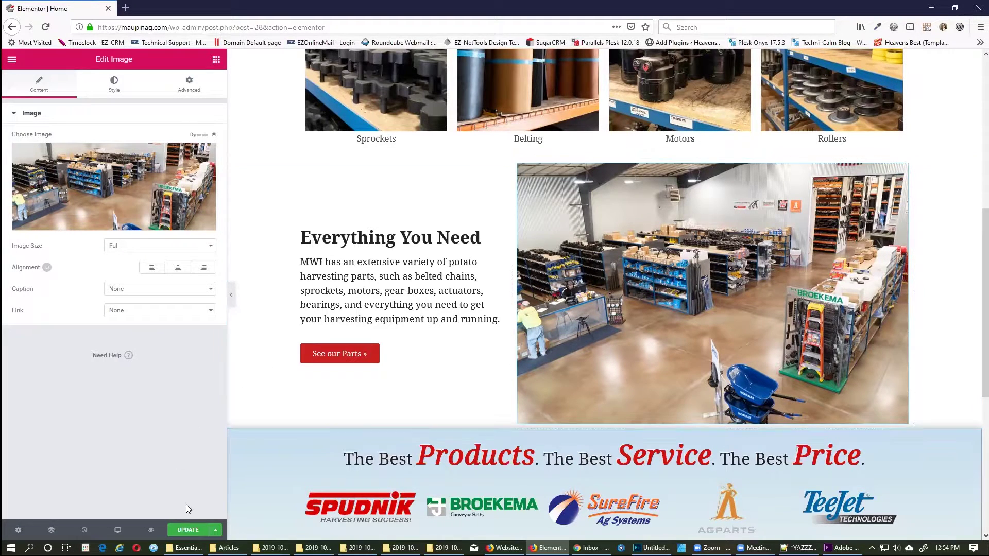
Update the home page, leave the Elementor editor, and review the published page down to the footer
{"action": "left_click", "coordinate": [182, 535]}
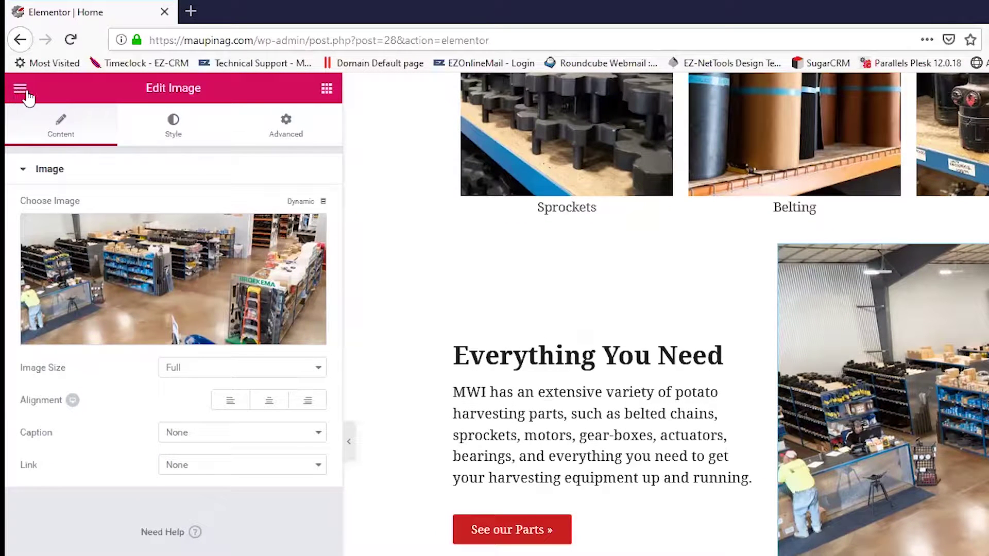
{"action": "left_click", "coordinate": [21, 90]}
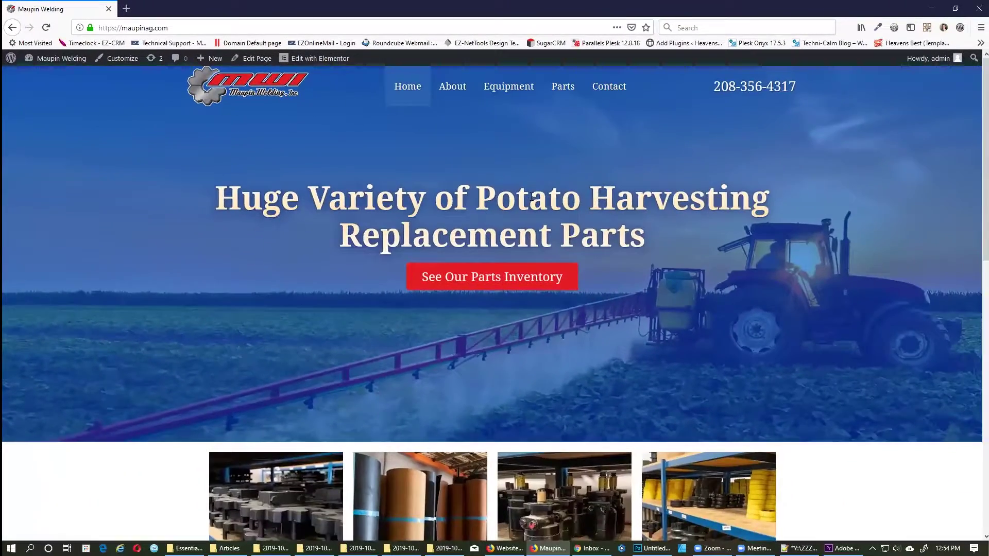
{"action": "scroll", "coordinate": [576, 225], "scroll_direction": "down", "scroll_amount": 10}
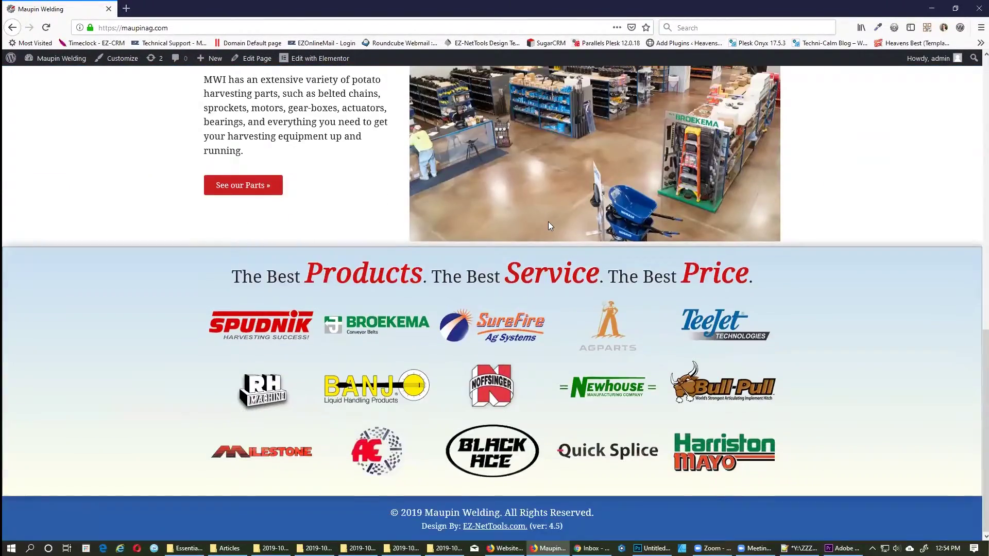
{"action": "scroll", "coordinate": [548, 222], "scroll_direction": "up", "scroll_amount": 10}
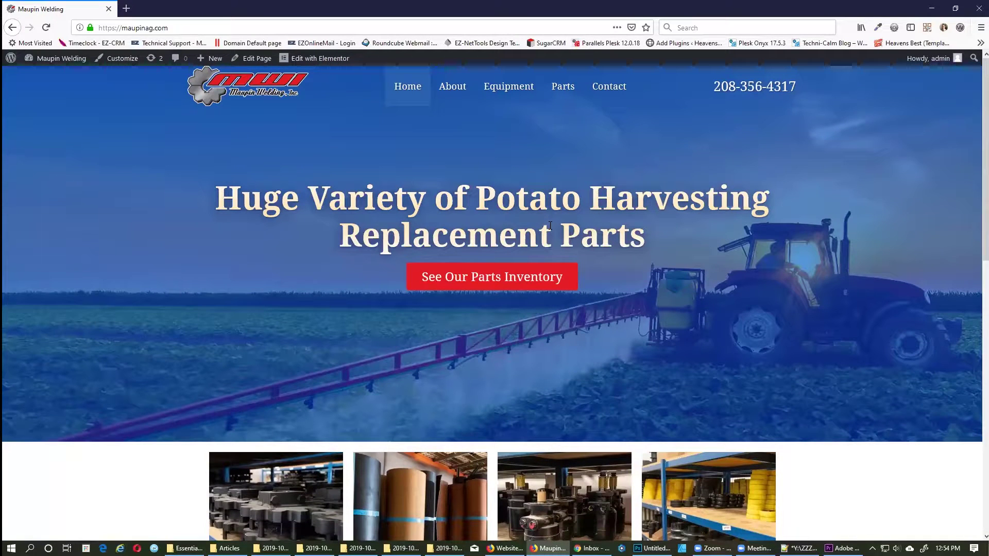